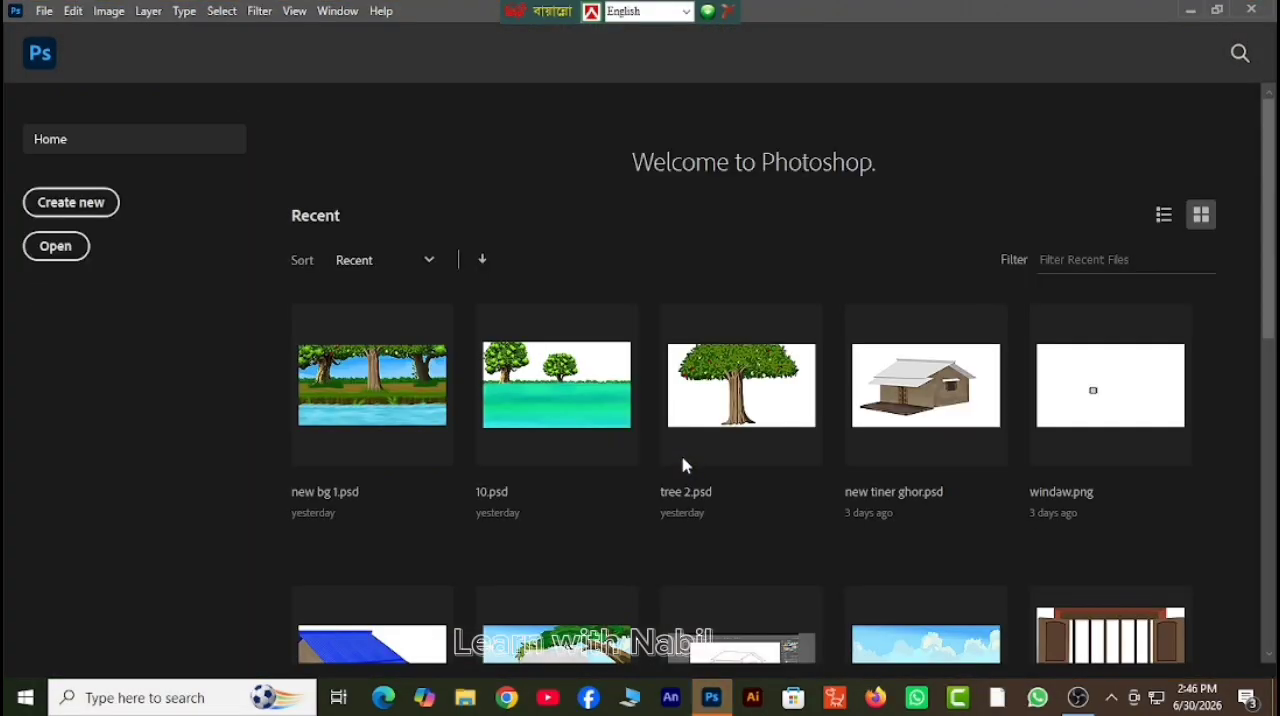
Create a 1920 x 1080 px RGB document at 300 ppi with a white background and add a new empty layer.
left_click(98, 206)
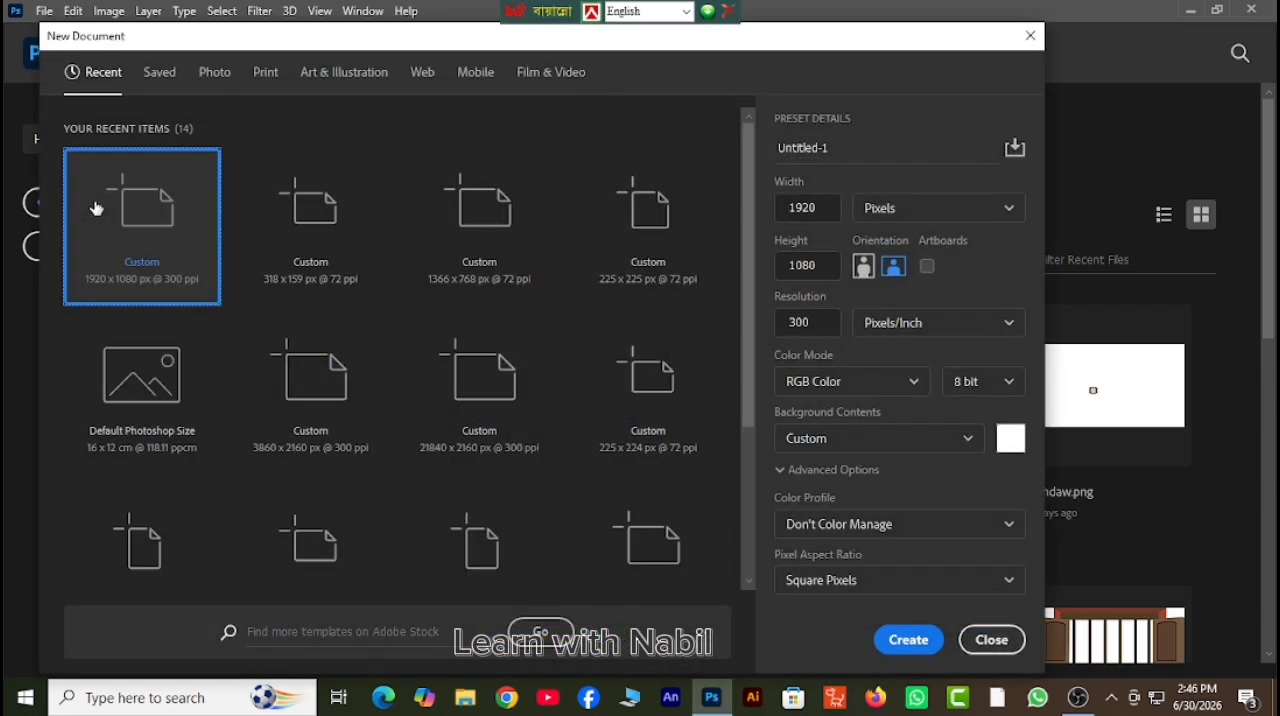
left_click(908, 640)
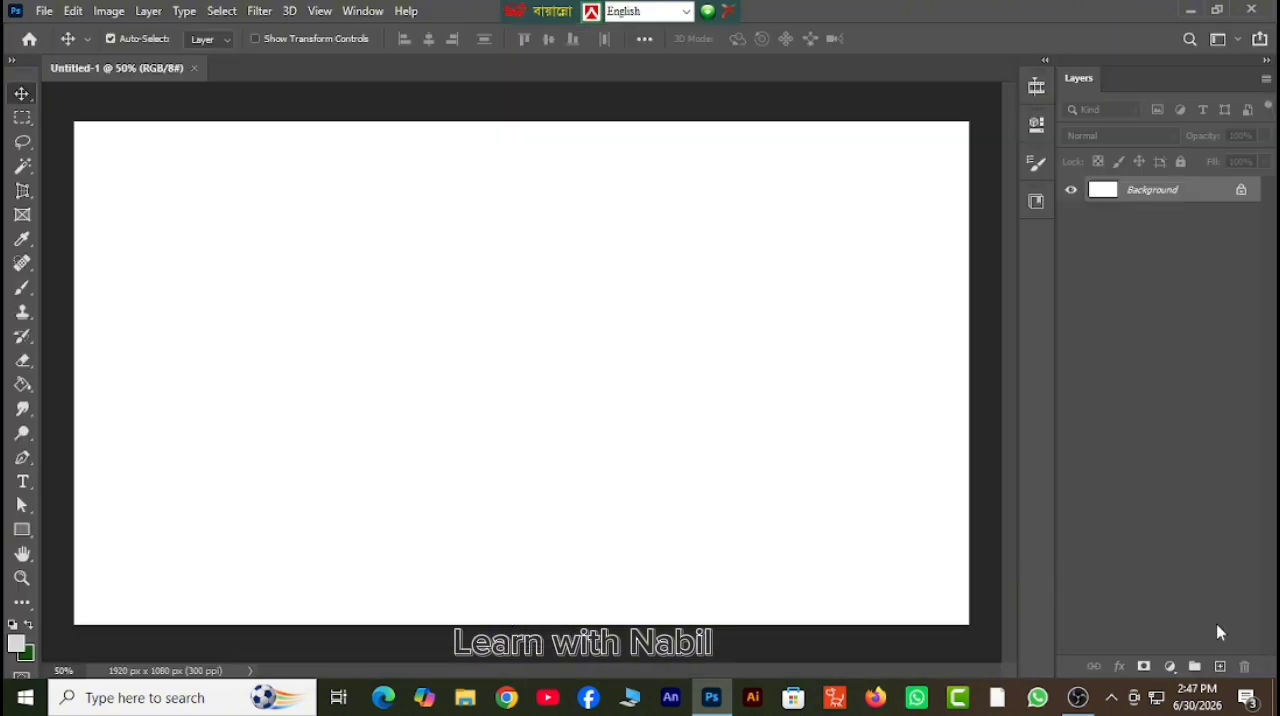
left_click(1220, 667)
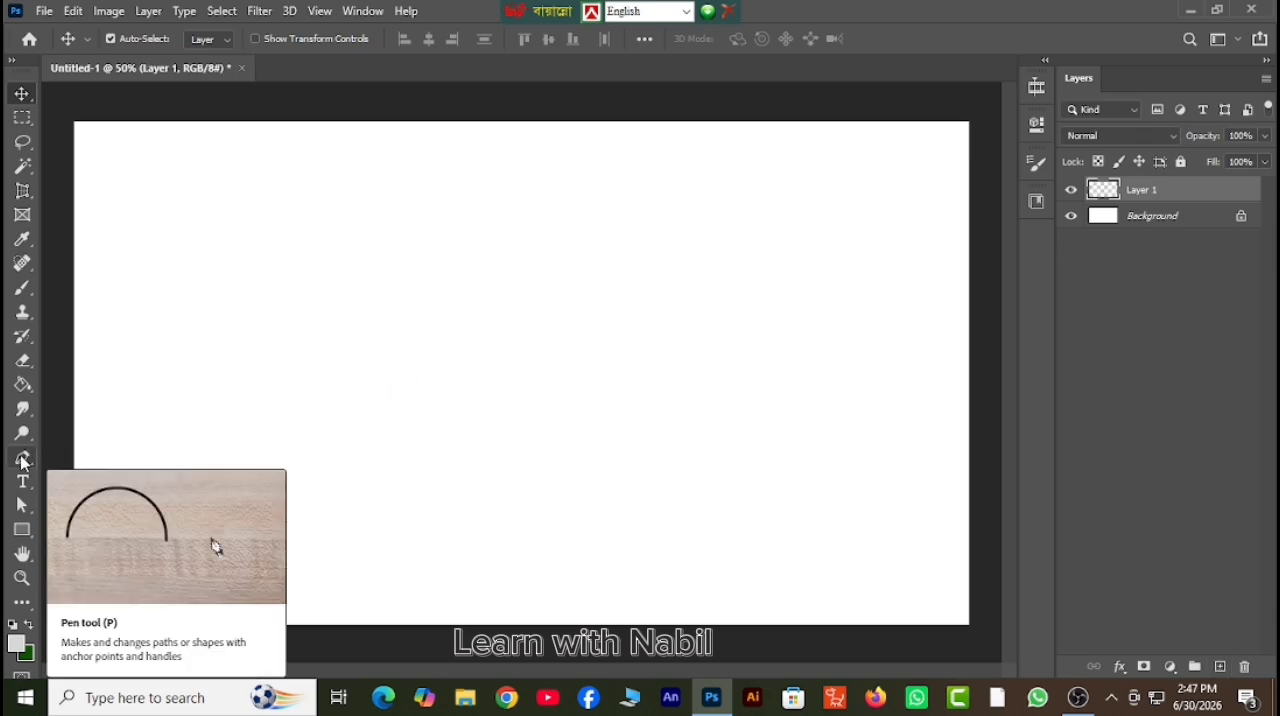
Draw a horizontal line about 1582 px long near the canvas's lower edge as a Pen tool shape with no fill and a light gray stroke.
left_click(24, 459)
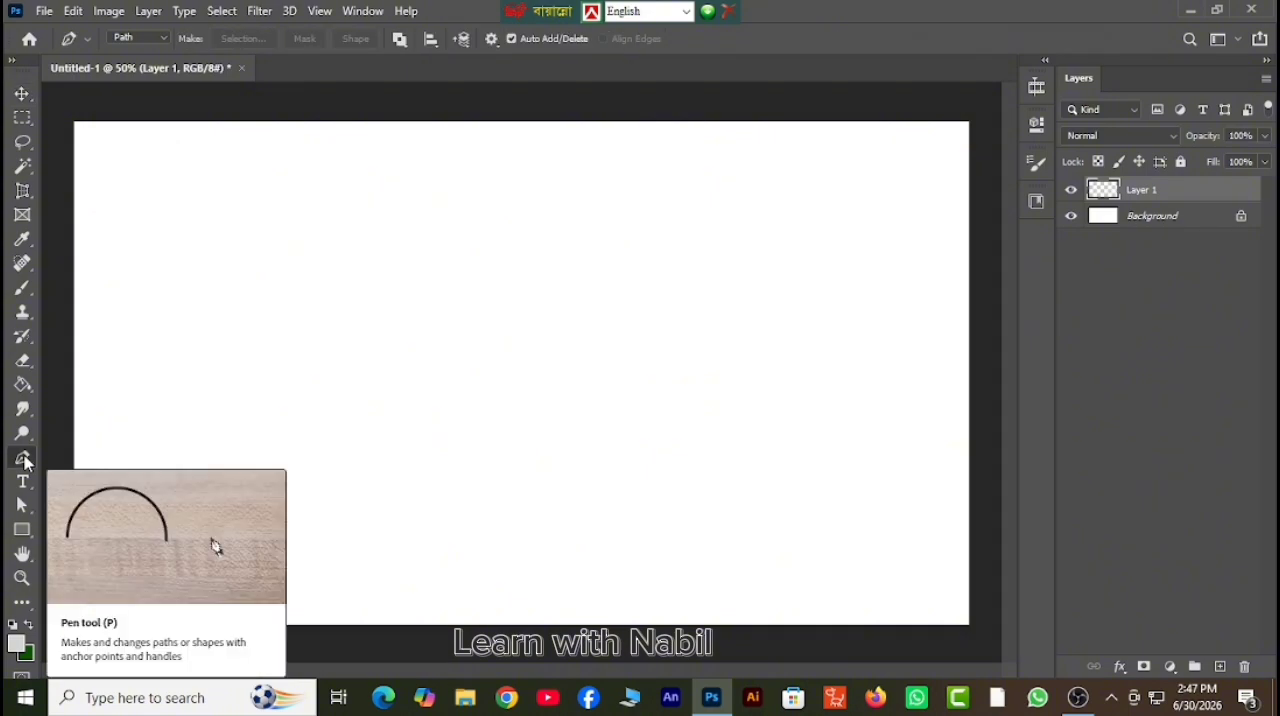
left_click(161, 37)
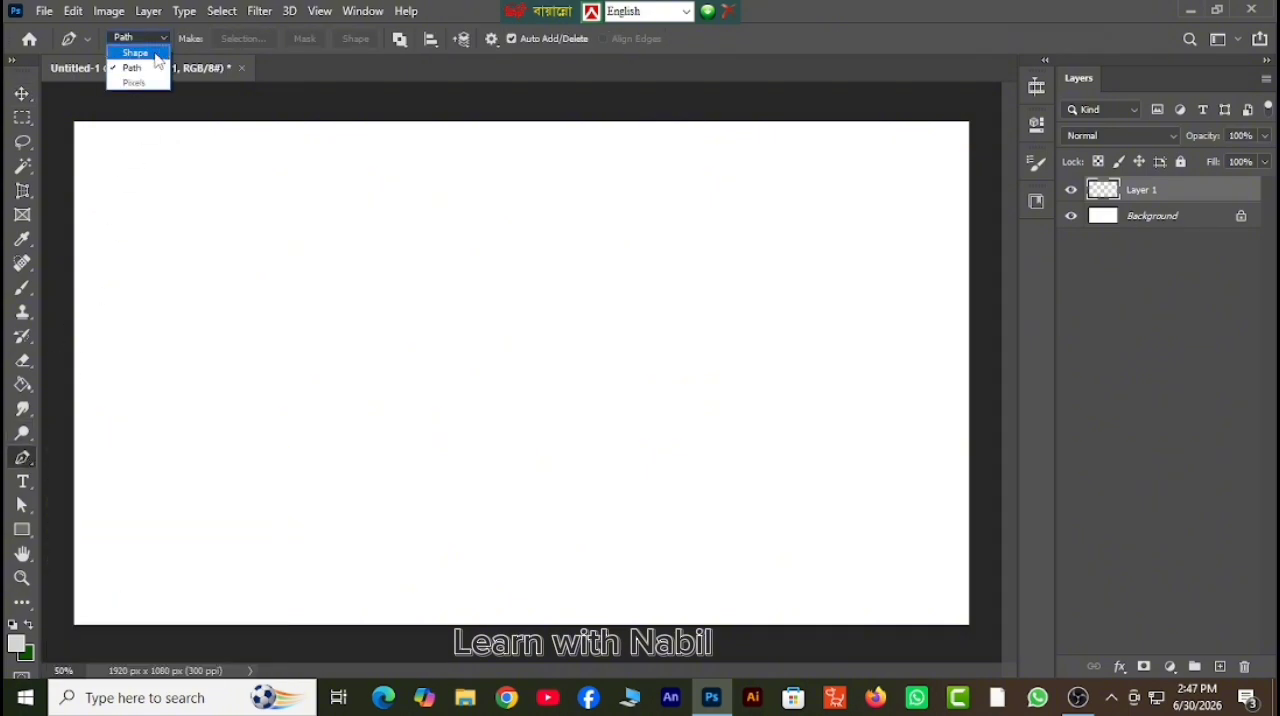
left_click(136, 53)
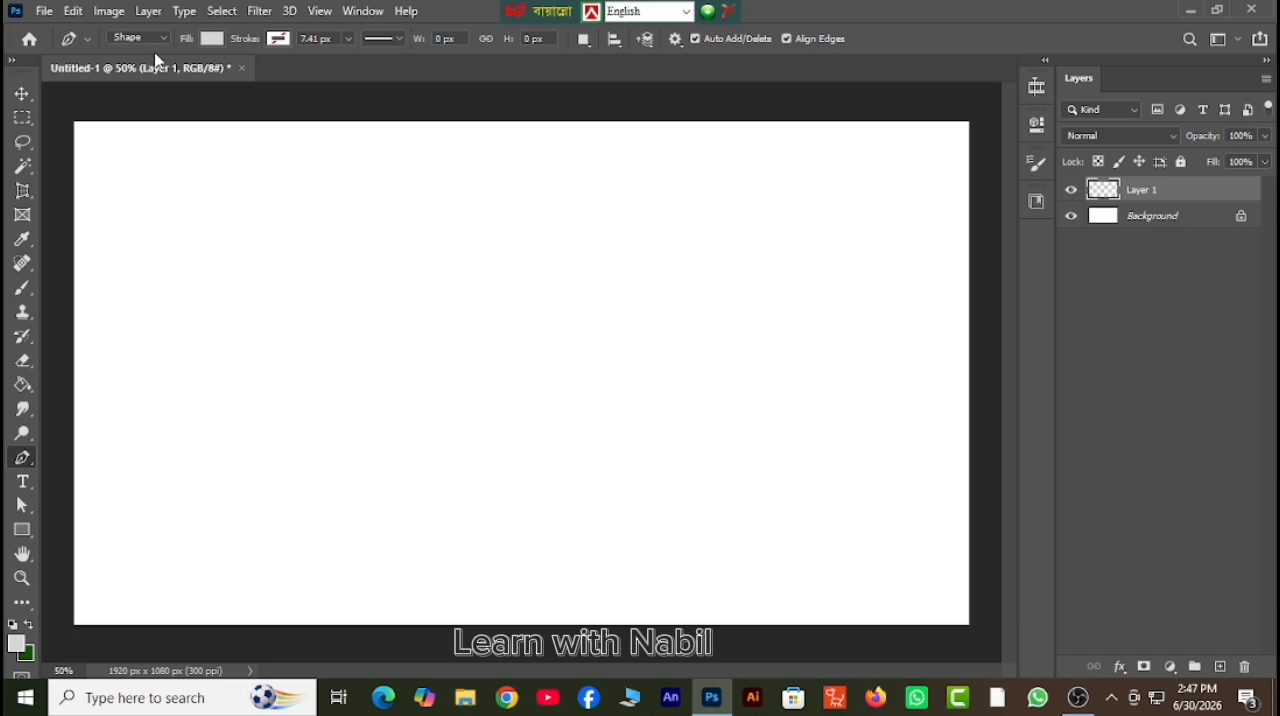
left_click(211, 42)
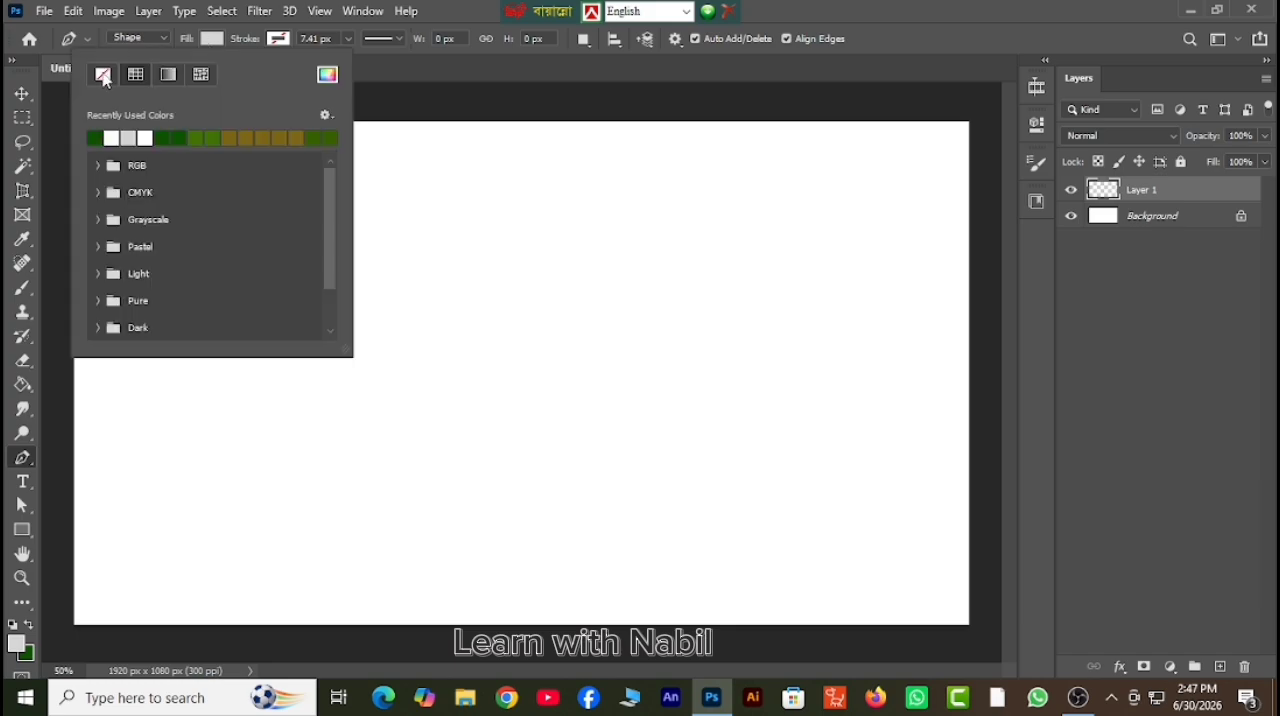
left_click(103, 76)
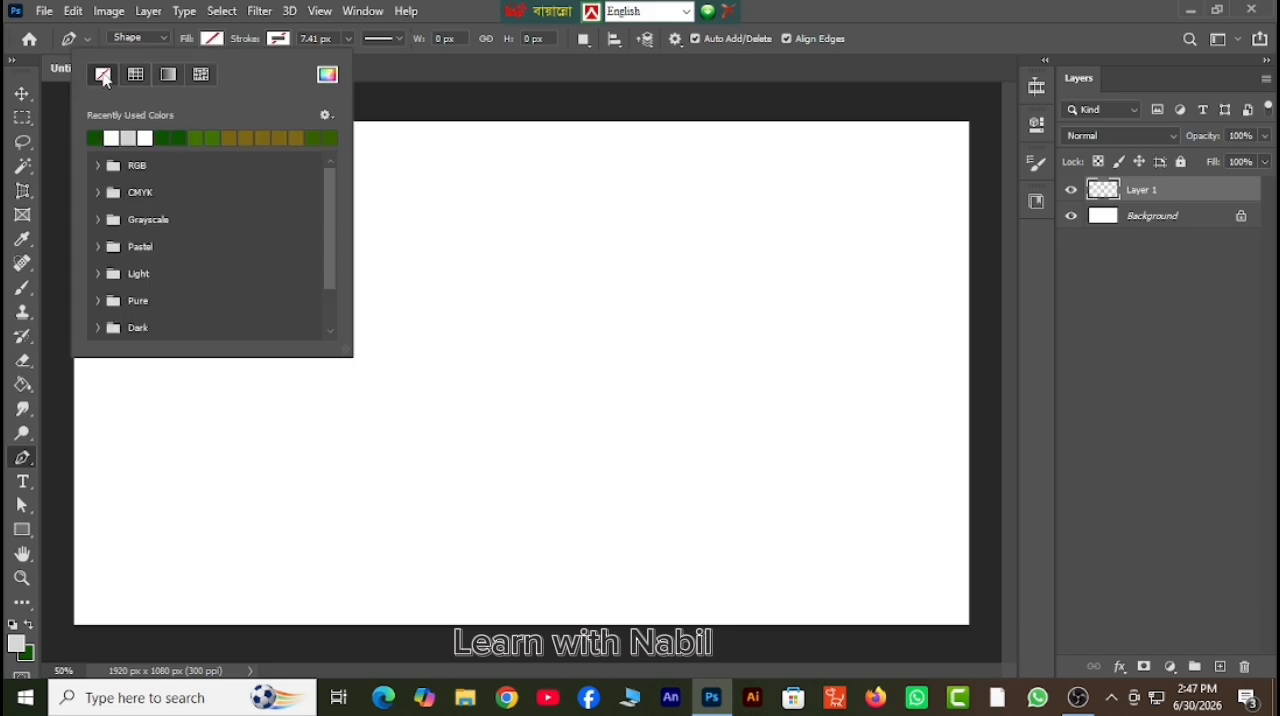
left_click(280, 40)
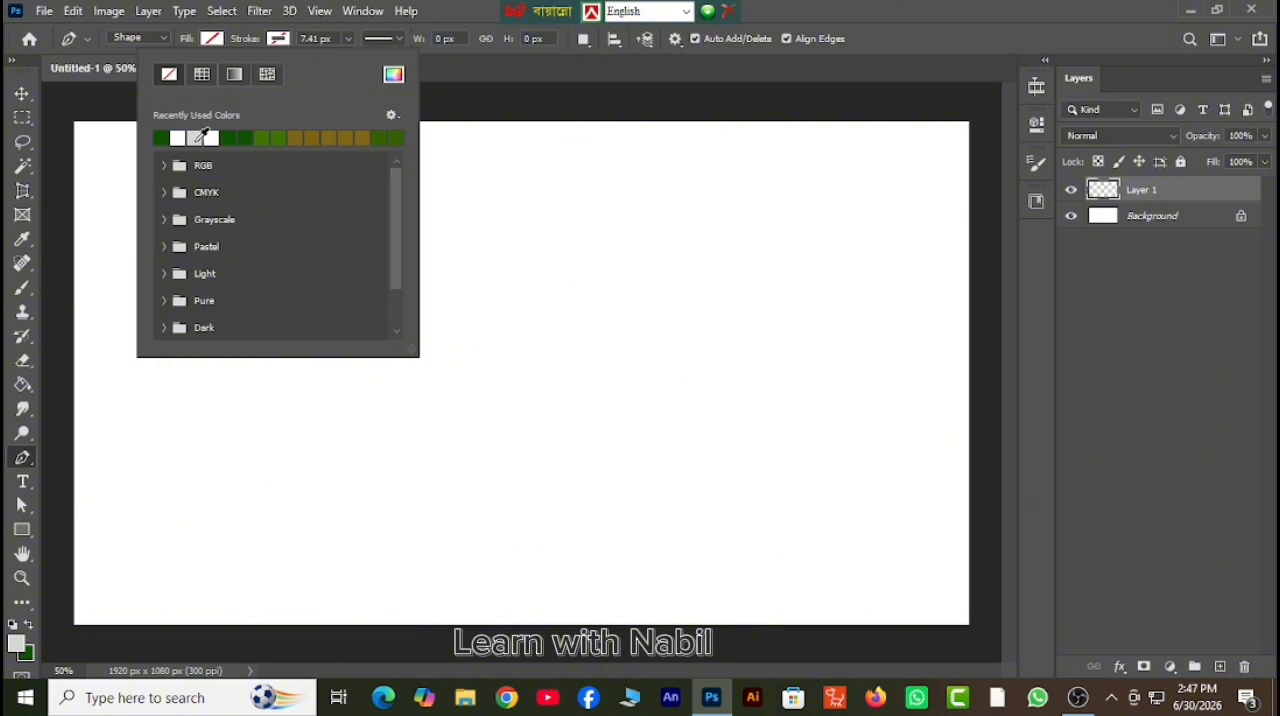
left_click(204, 135)
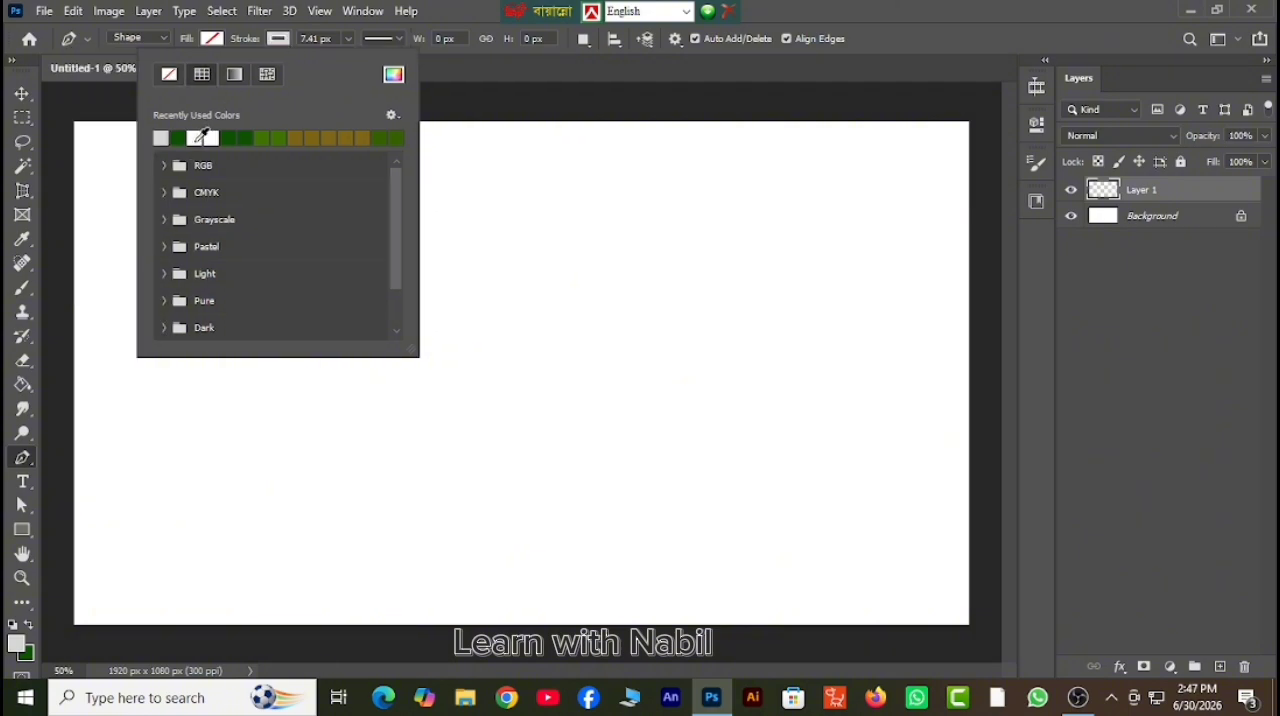
left_click(288, 42)
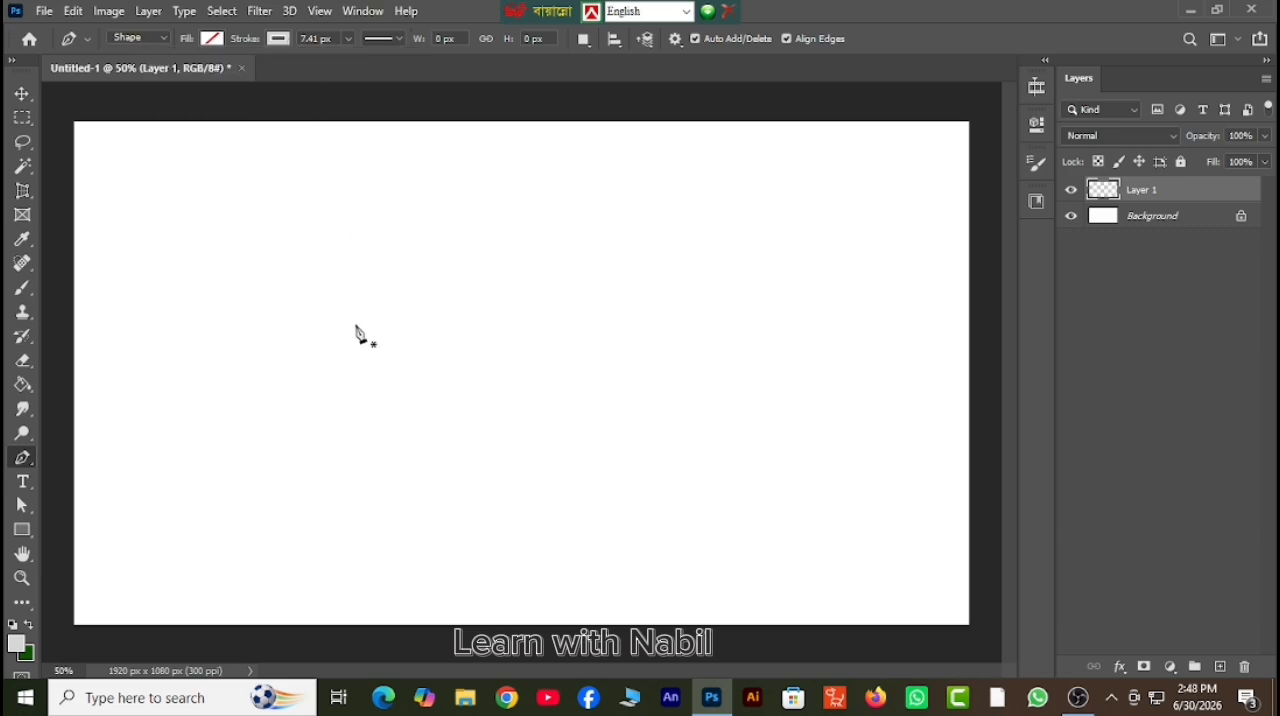
left_click(151, 565)
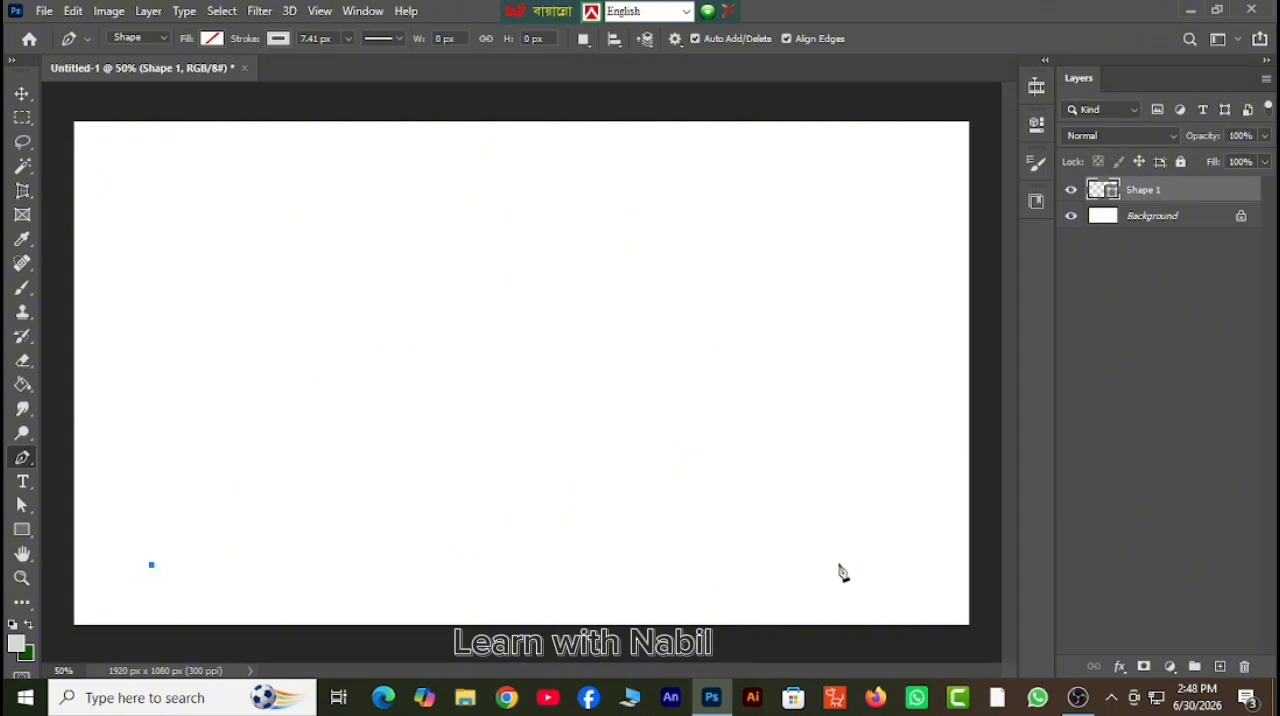
left_click(889, 566)
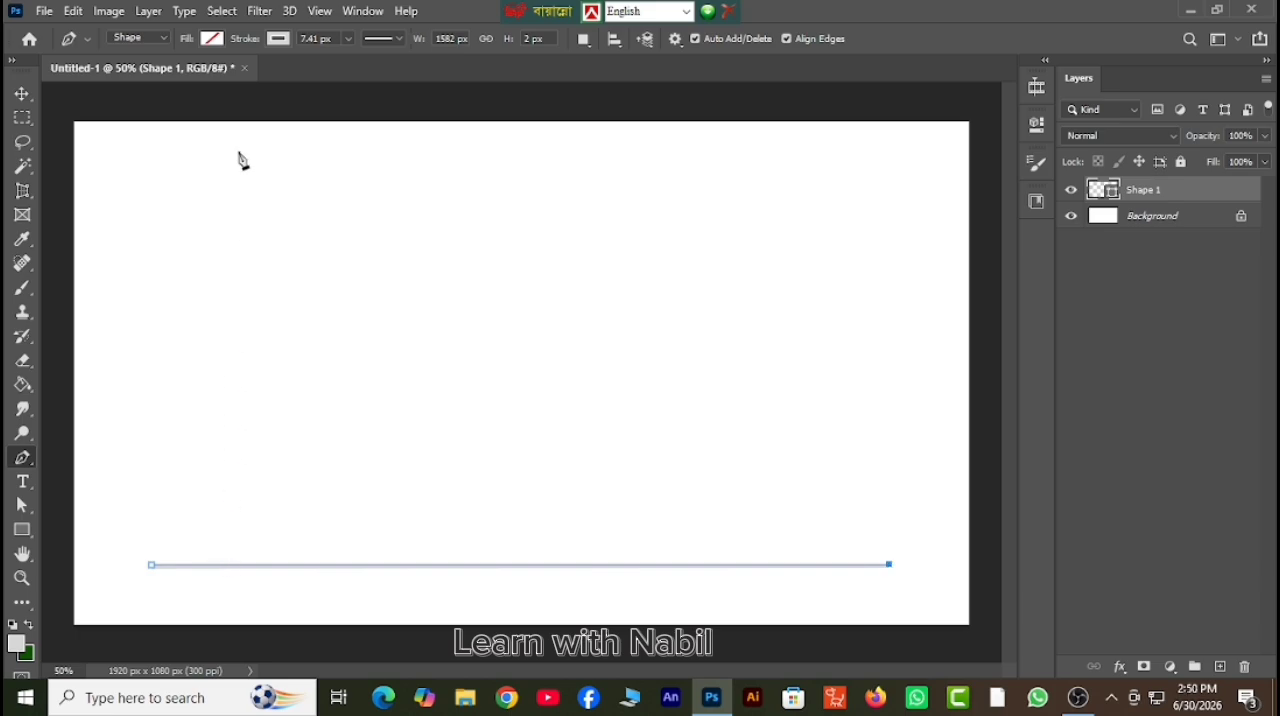
Convert the line to a smart object and apply a sine Wave filter with 1 generator, wavelength 10–120 and amplitude 5–35.
left_click(260, 11)
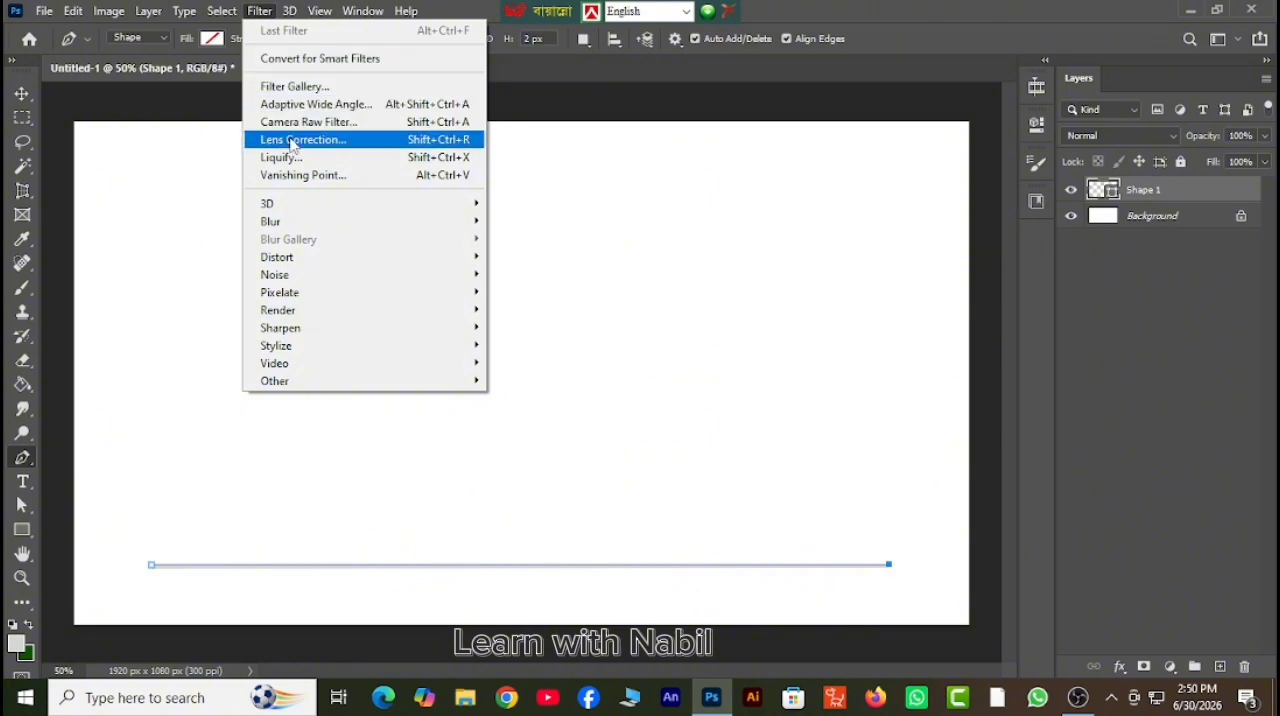
mouse_move(259, 263)
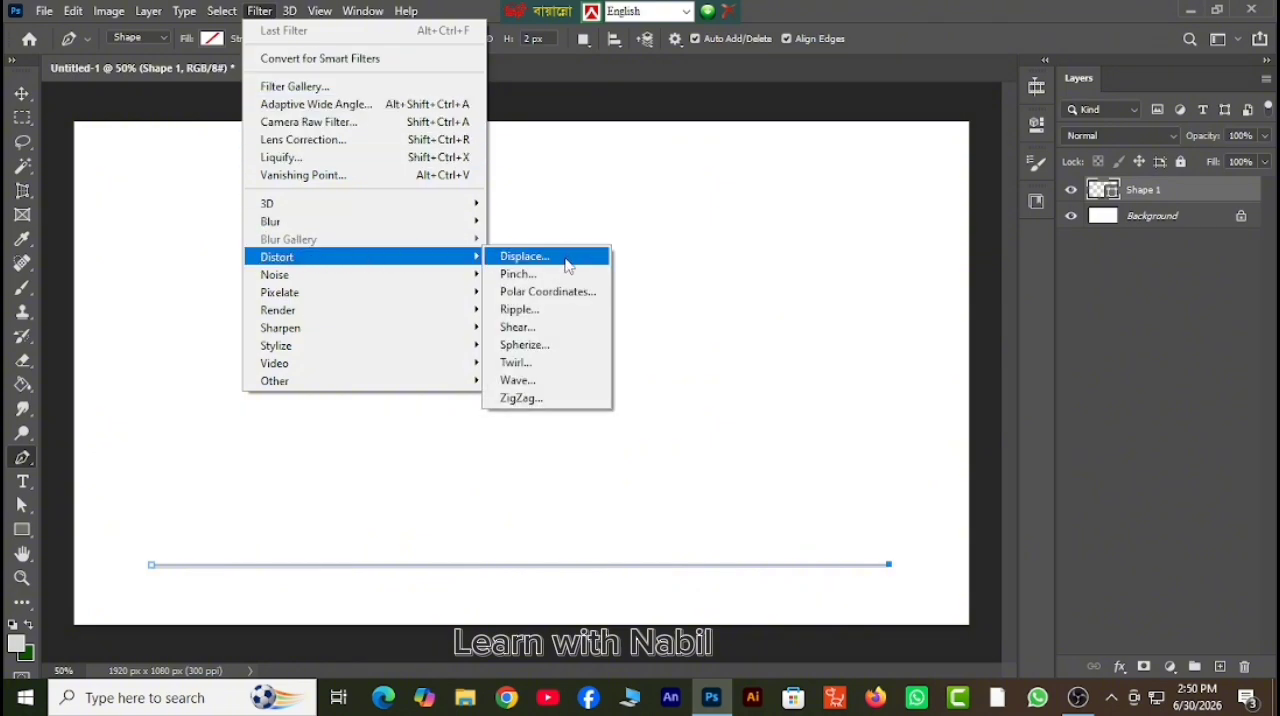
left_click(517, 380)
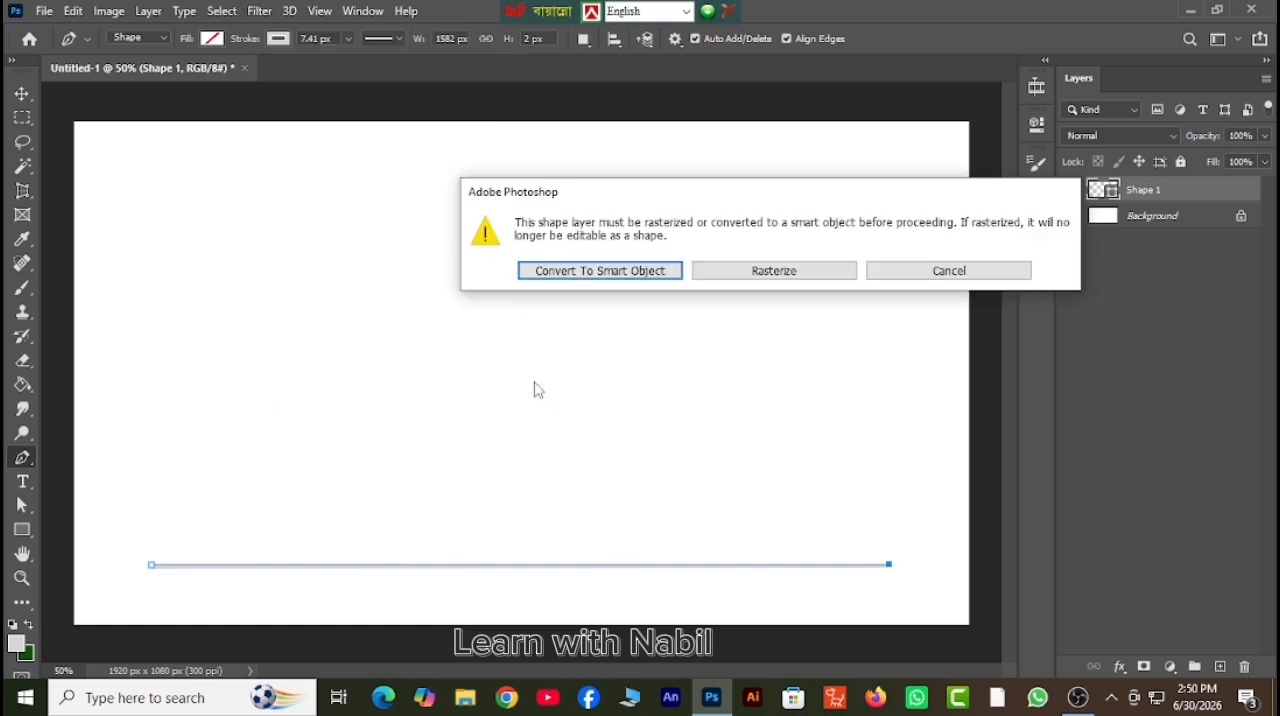
left_click(565, 271)
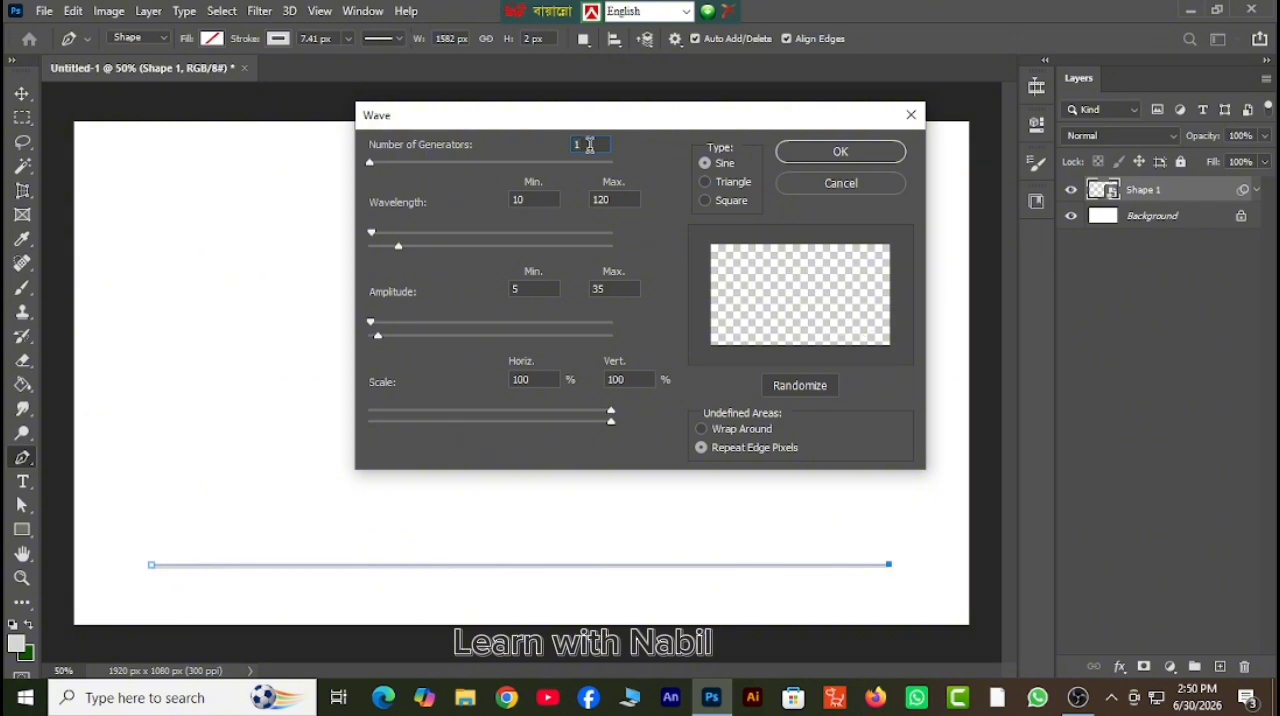
left_click(829, 155)
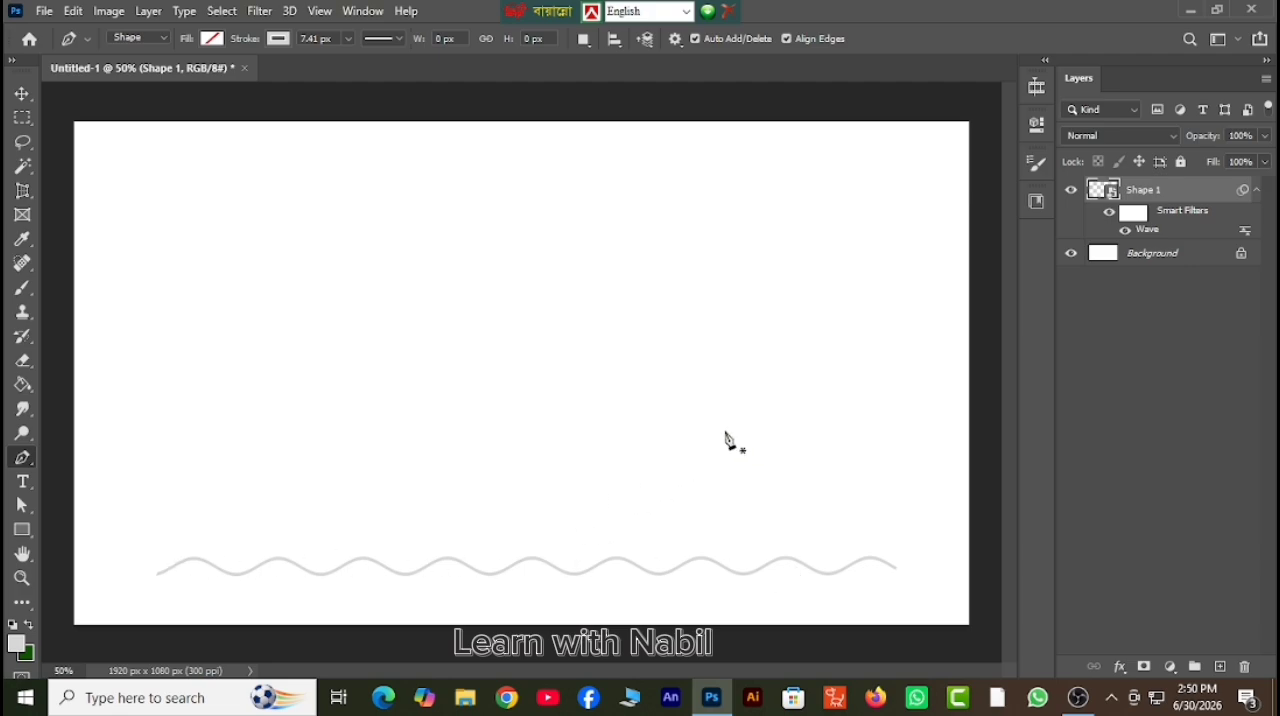
Duplicate the wavy line layer and move the copy straight up to near the canvas's upper edge.
right_click(1178, 196)
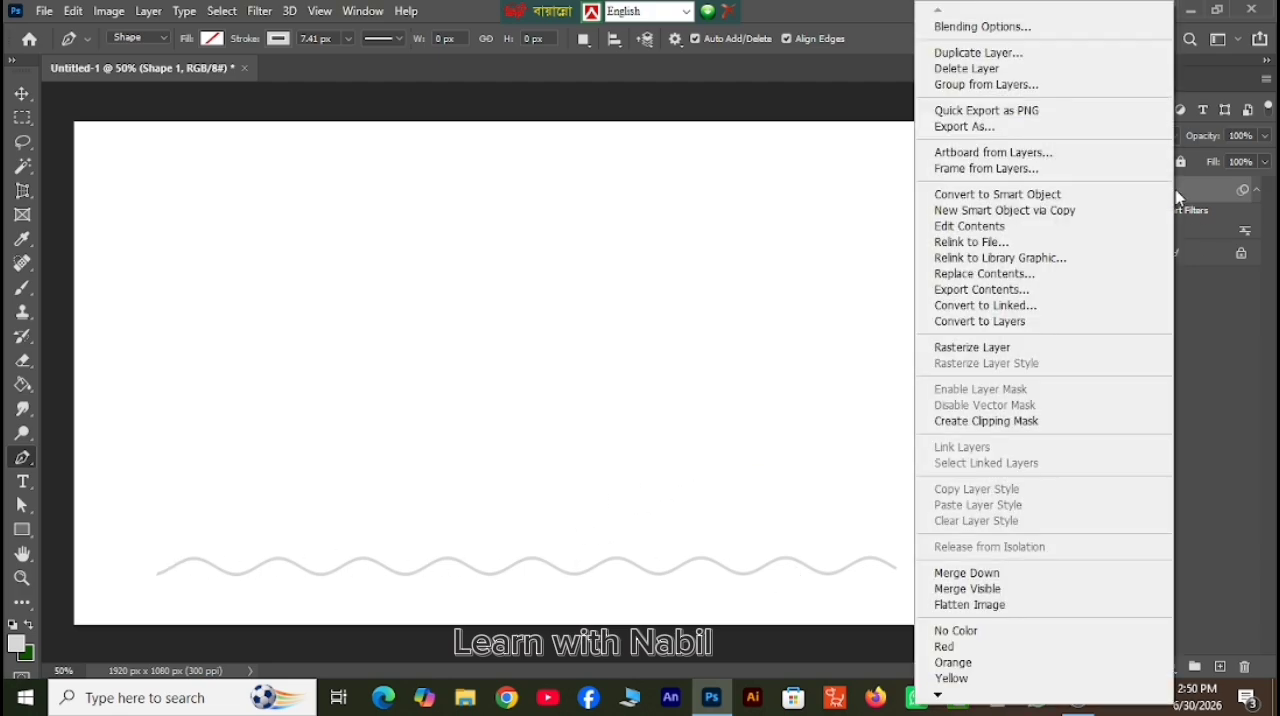
left_click(1015, 55)
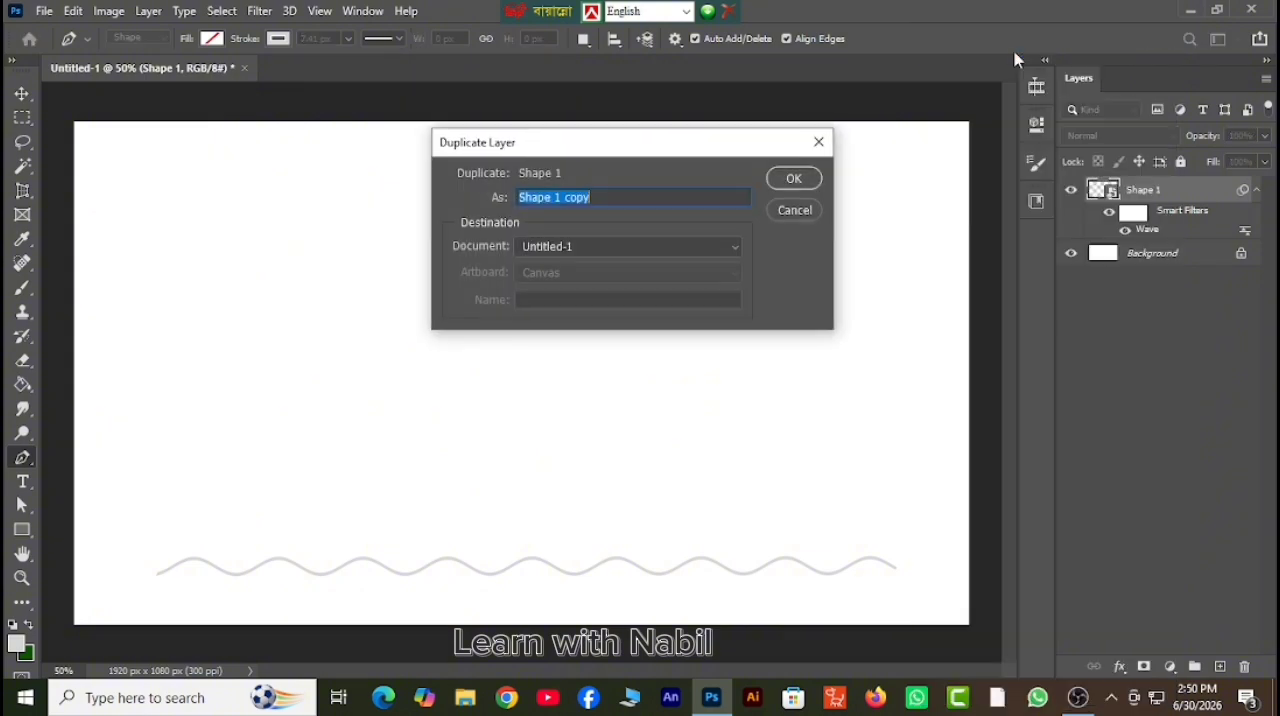
left_click(793, 180)
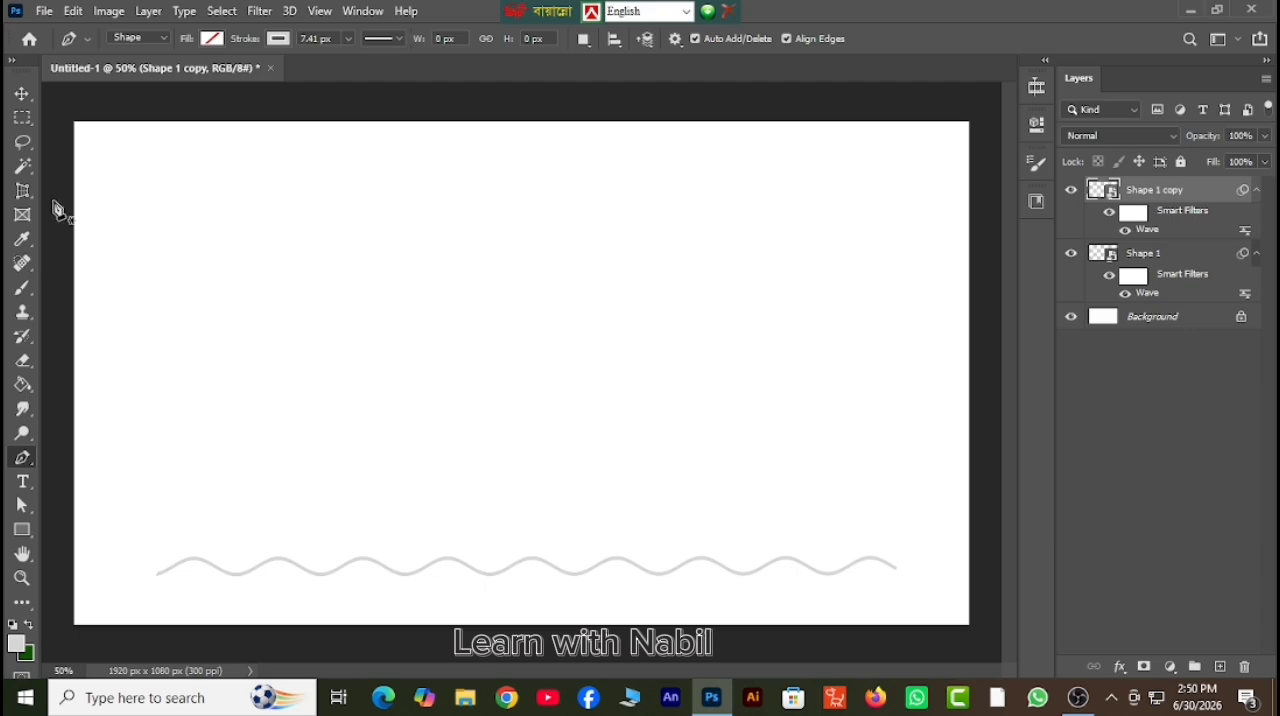
left_click(23, 101)
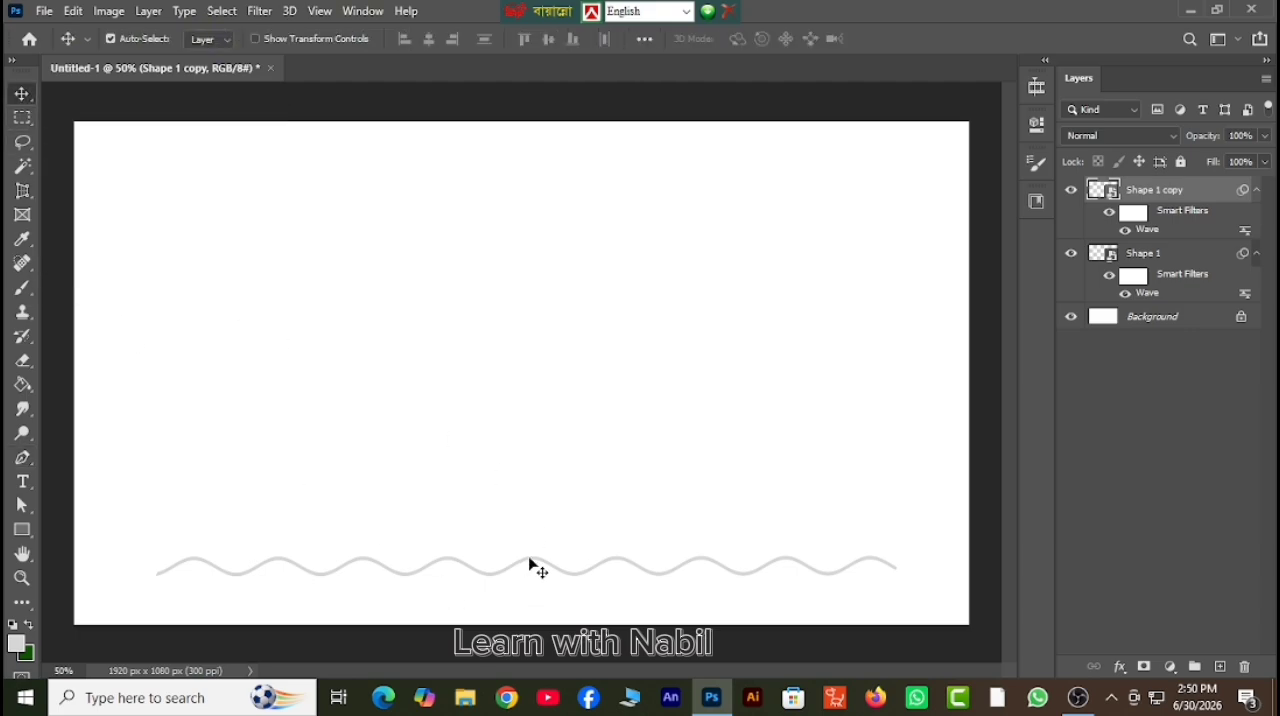
left_click_drag(530, 566, 534, 172)
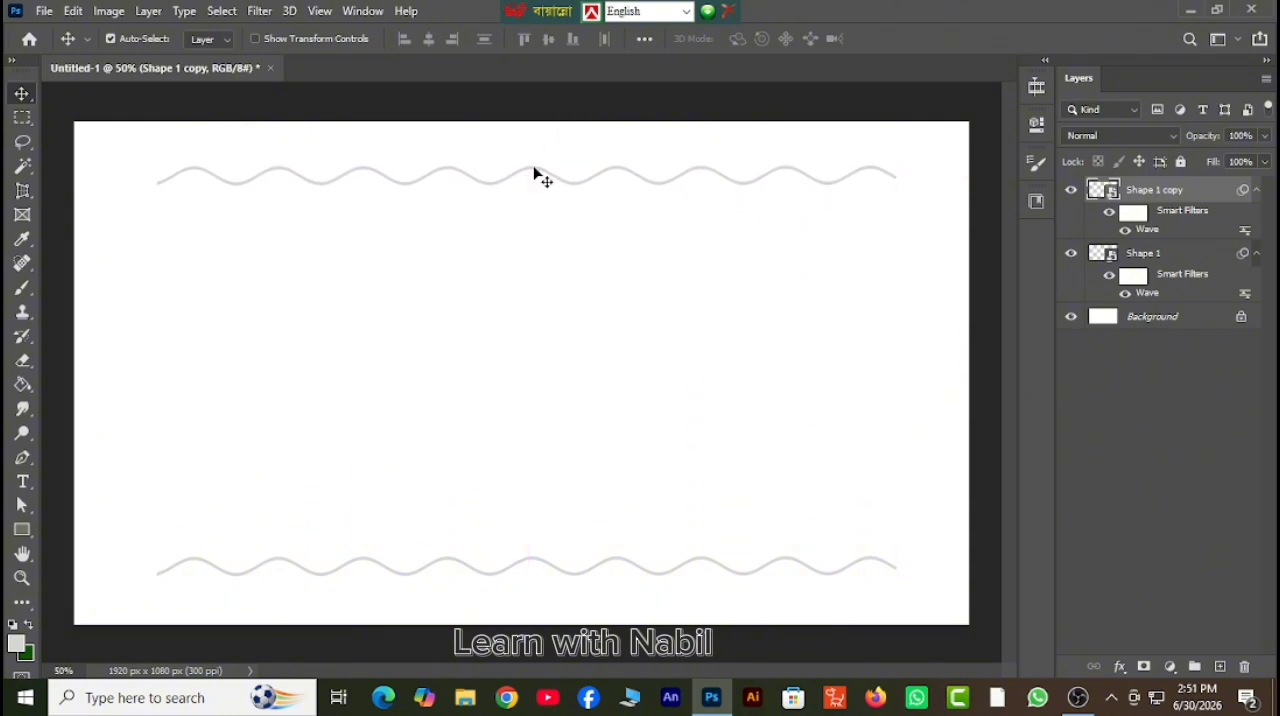
Add a new empty layer above the two wavy line layers.
left_click(1220, 667)
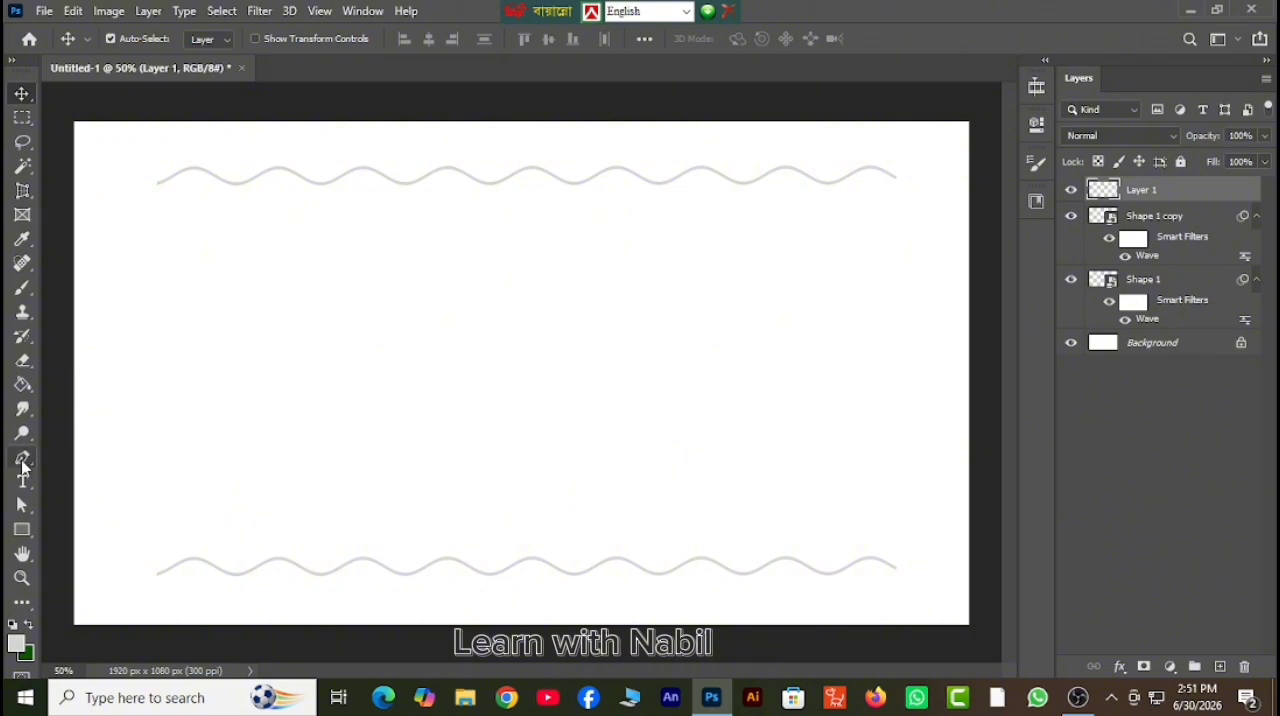
left_click(22, 462)
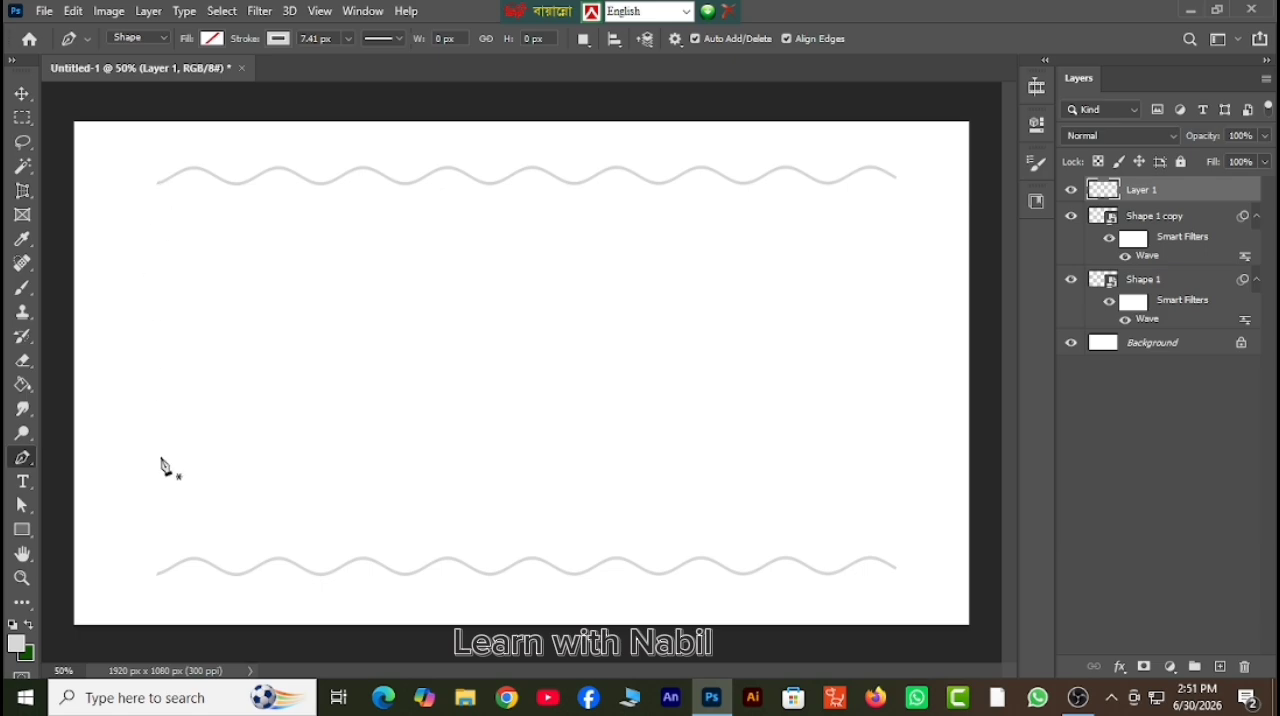
left_click(158, 574)
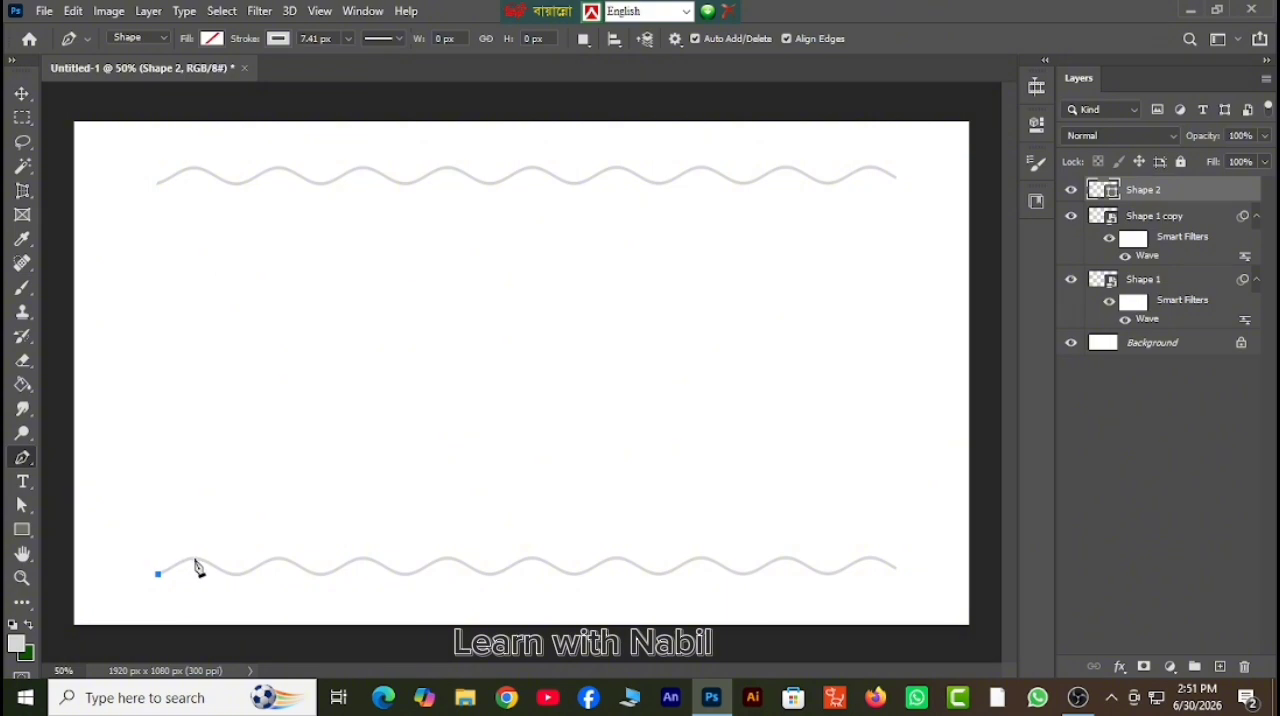
left_click(196, 561)
key("ctrl+z")
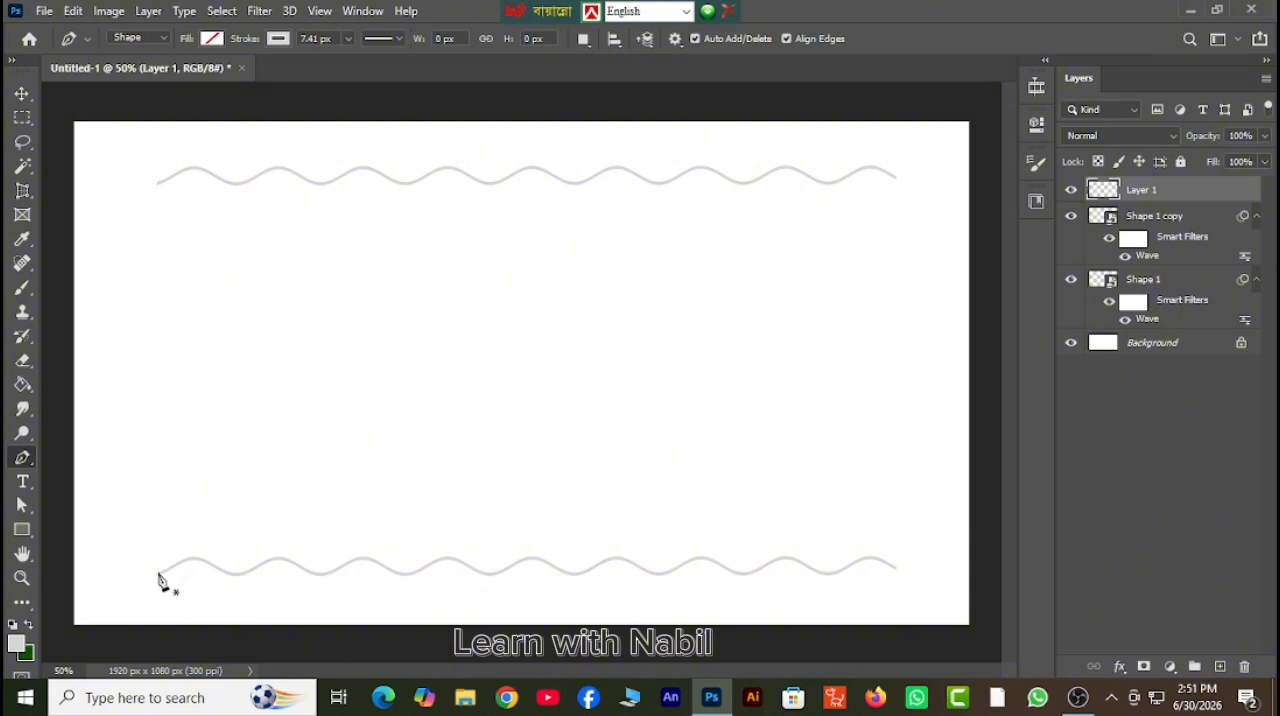
Switch the Pen tool from Shape to Path mode for tracing the lower wavy line.
left_click(23, 579)
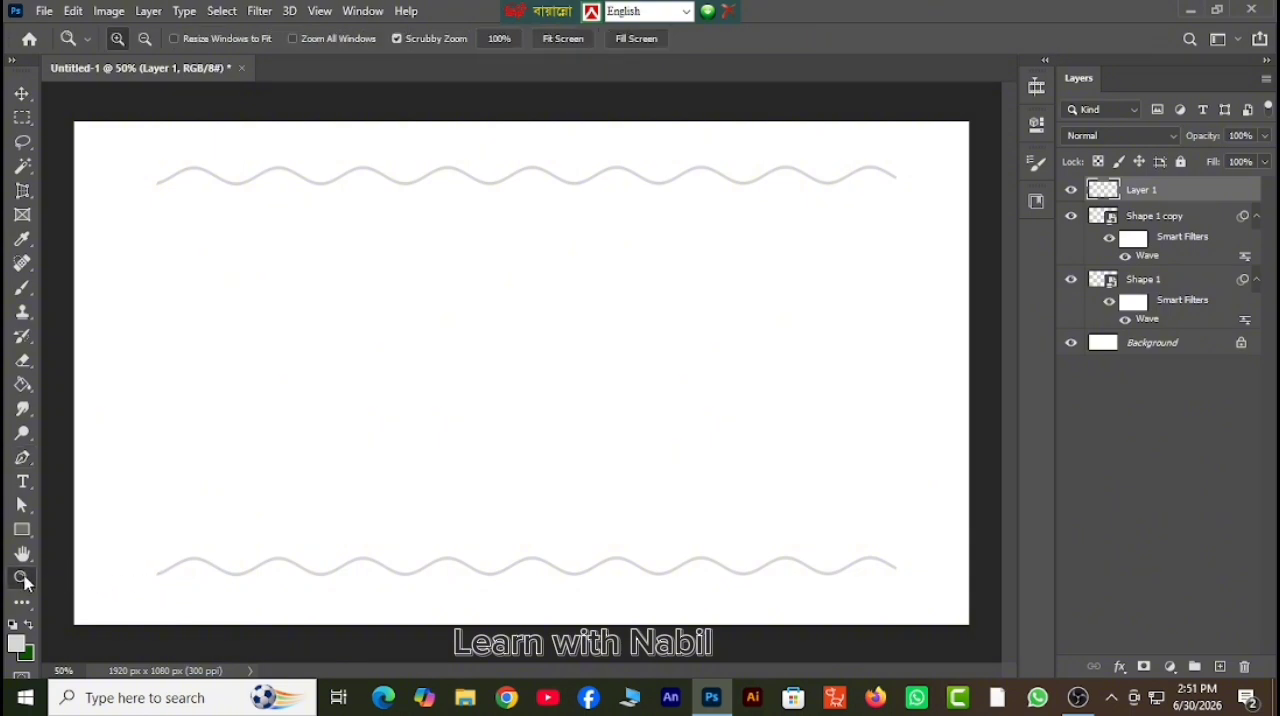
left_click_drag(246, 513, 377, 517)
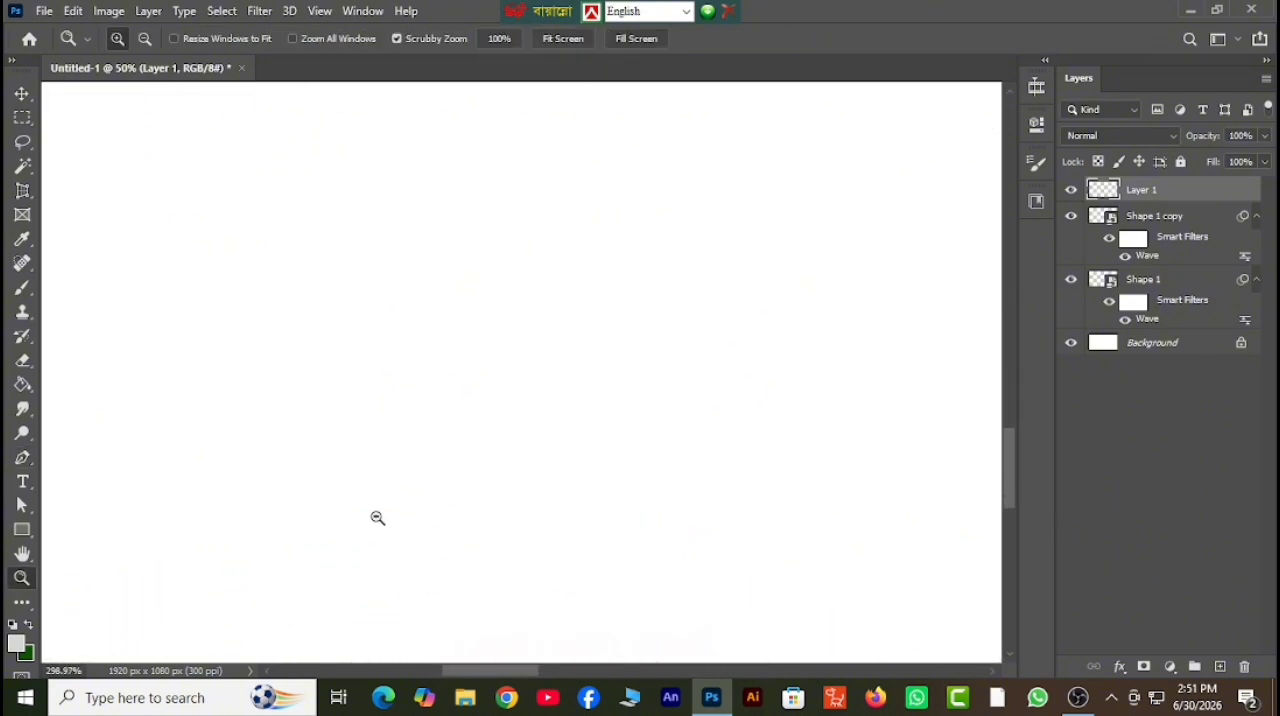
left_click(25, 556)
mouse_move(310, 408)
left_mouse_down()
mouse_move(240, 437)
mouse_move(360, 414)
mouse_move(334, 431)
mouse_move(295, 428)
left_mouse_up()
key("p")
left_click(163, 538)
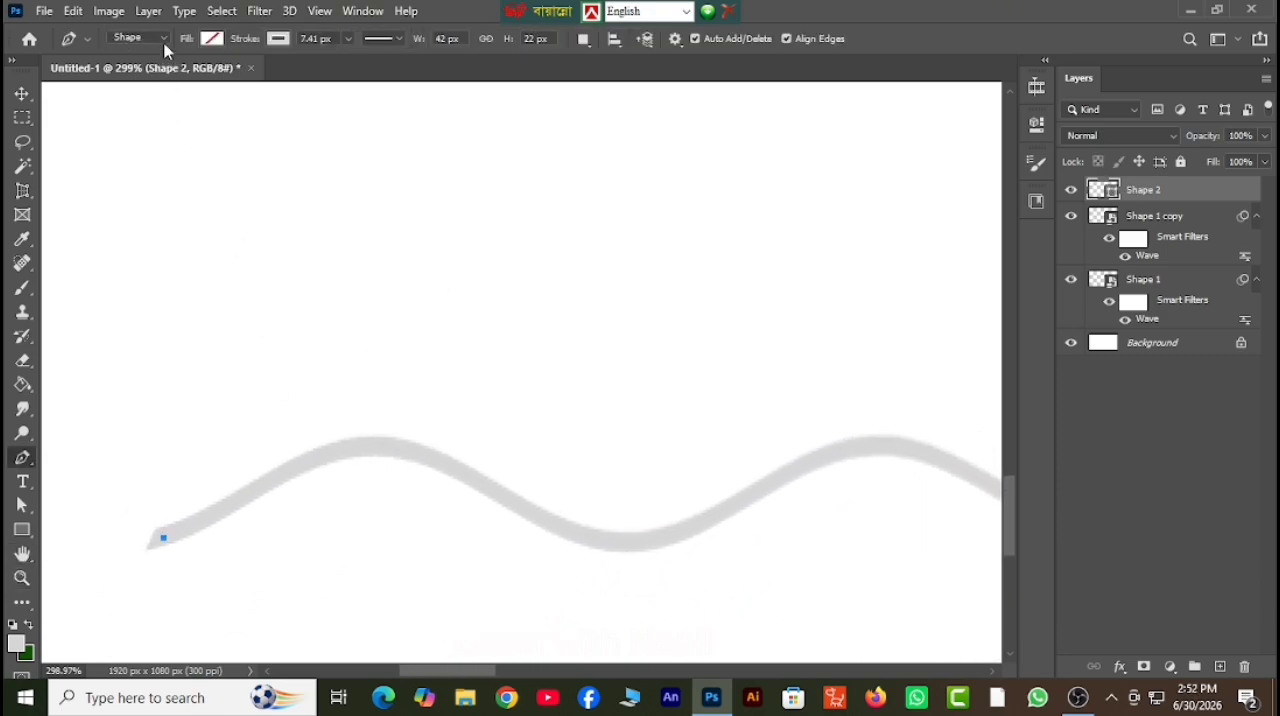
left_click(163, 40)
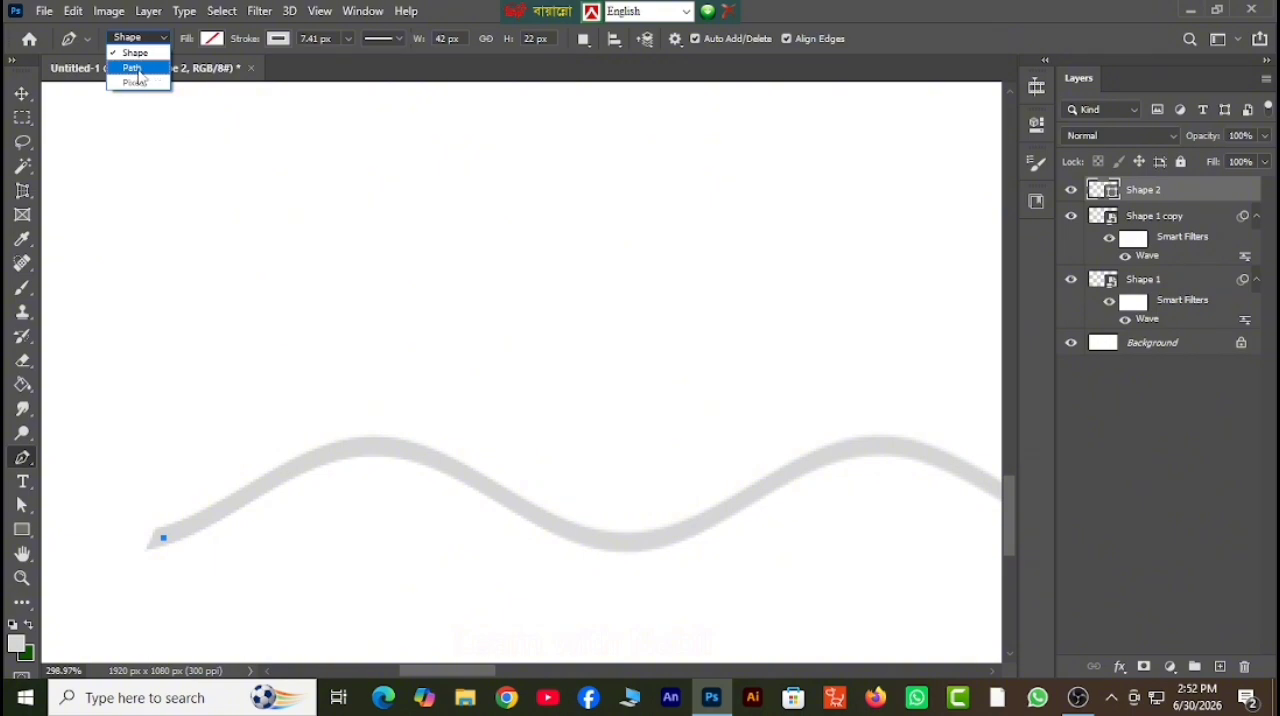
left_click(139, 68)
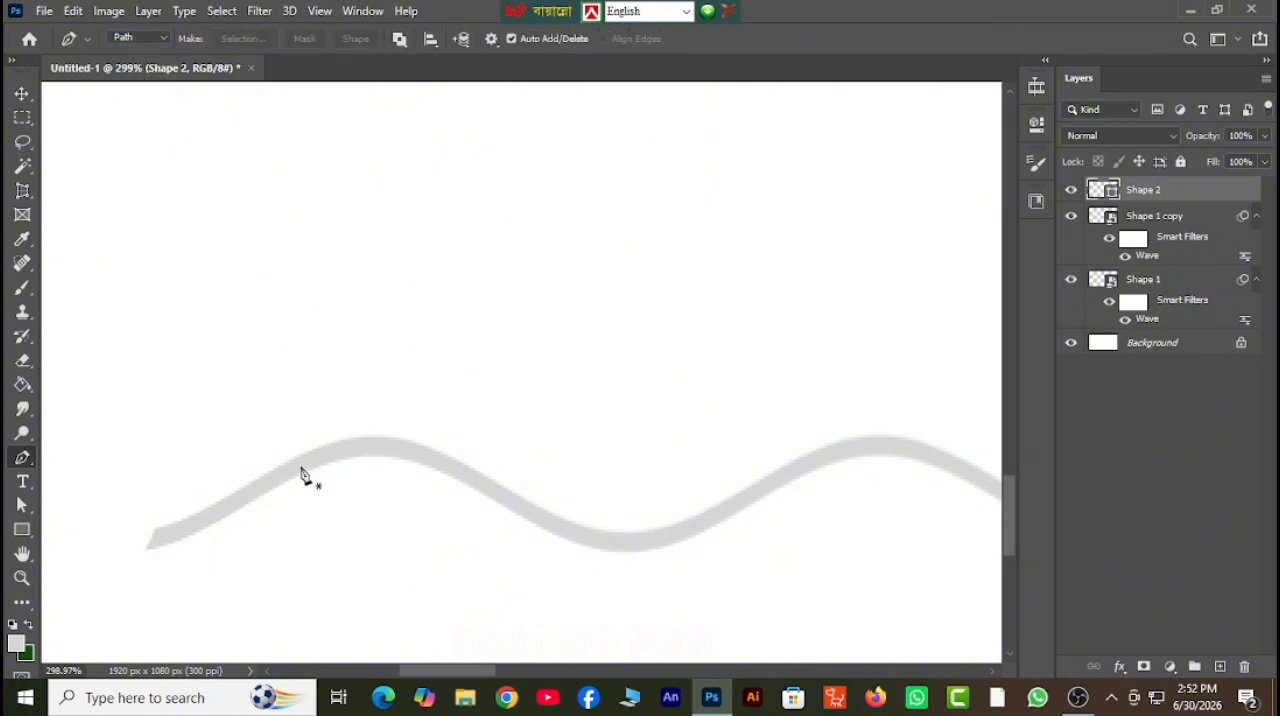
Start a path on the empty layer at the lower wavy line's left end and trace the line up to its second crest.
left_click(164, 535)
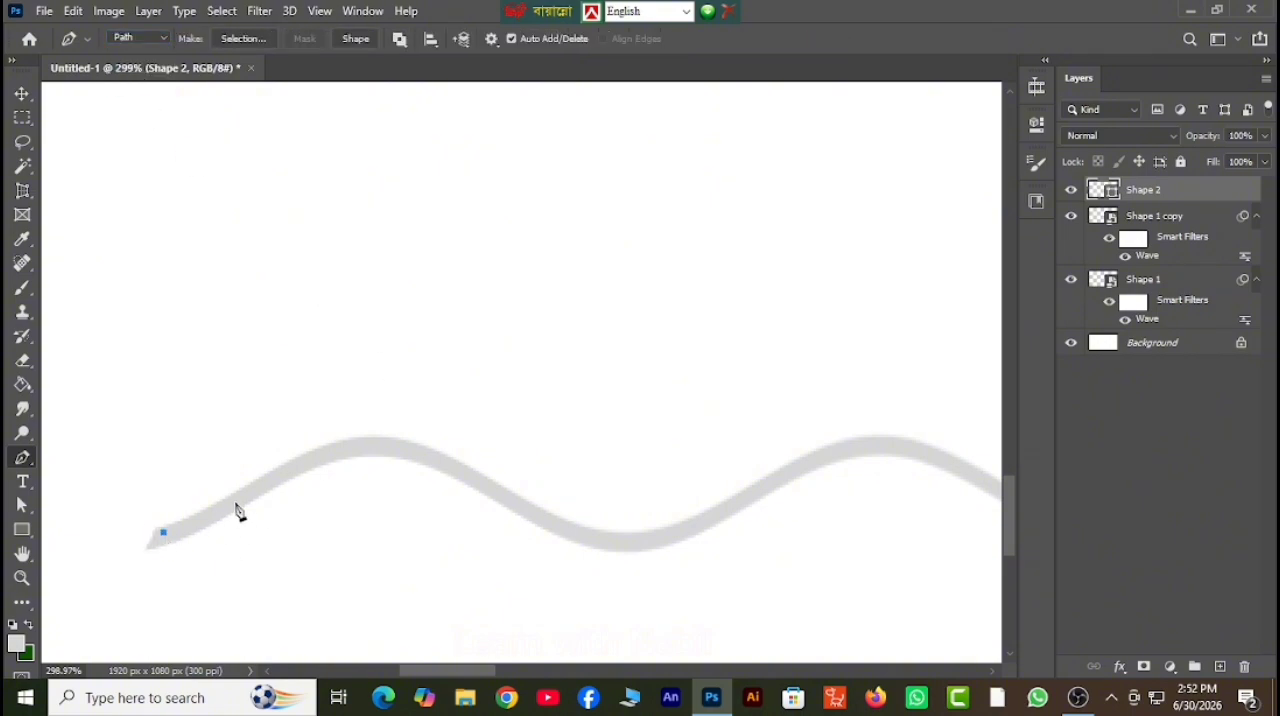
left_click(155, 538)
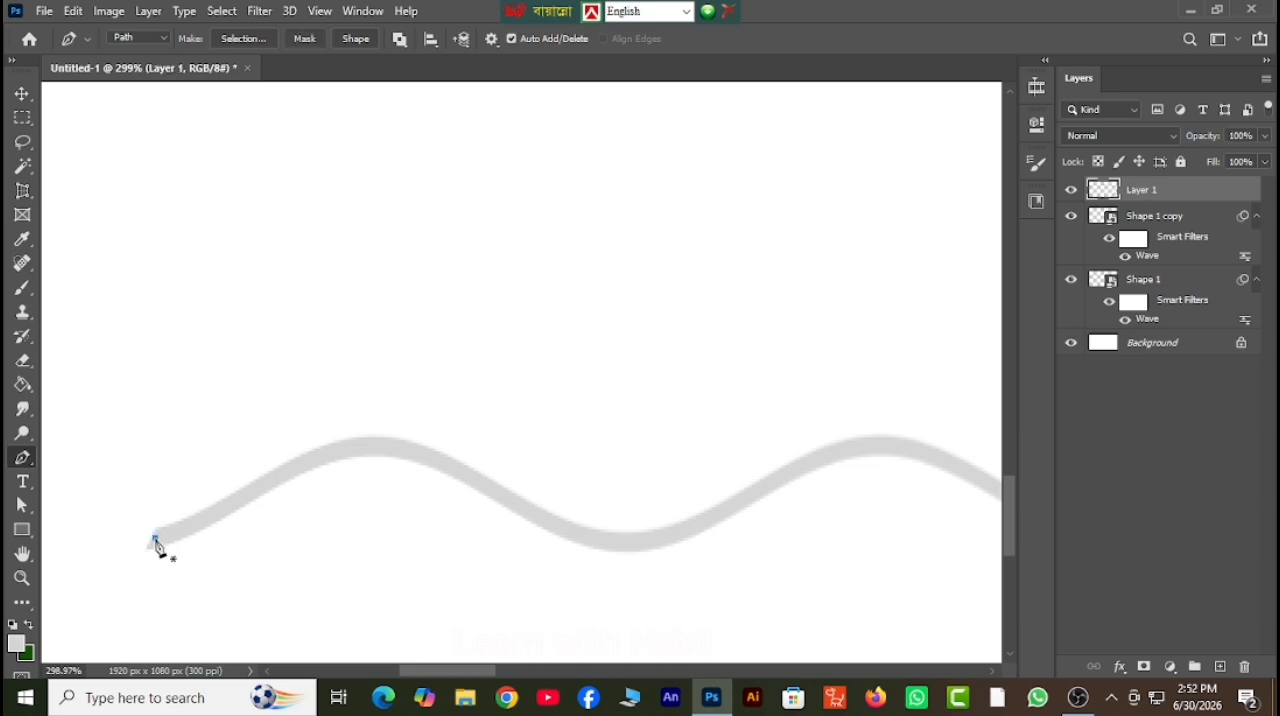
left_click(244, 493)
left_click(328, 451)
left_click(373, 446)
left_click(423, 455)
left_click(465, 473)
left_click(523, 510)
left_click(584, 535)
left_click(630, 541)
left_click(696, 524)
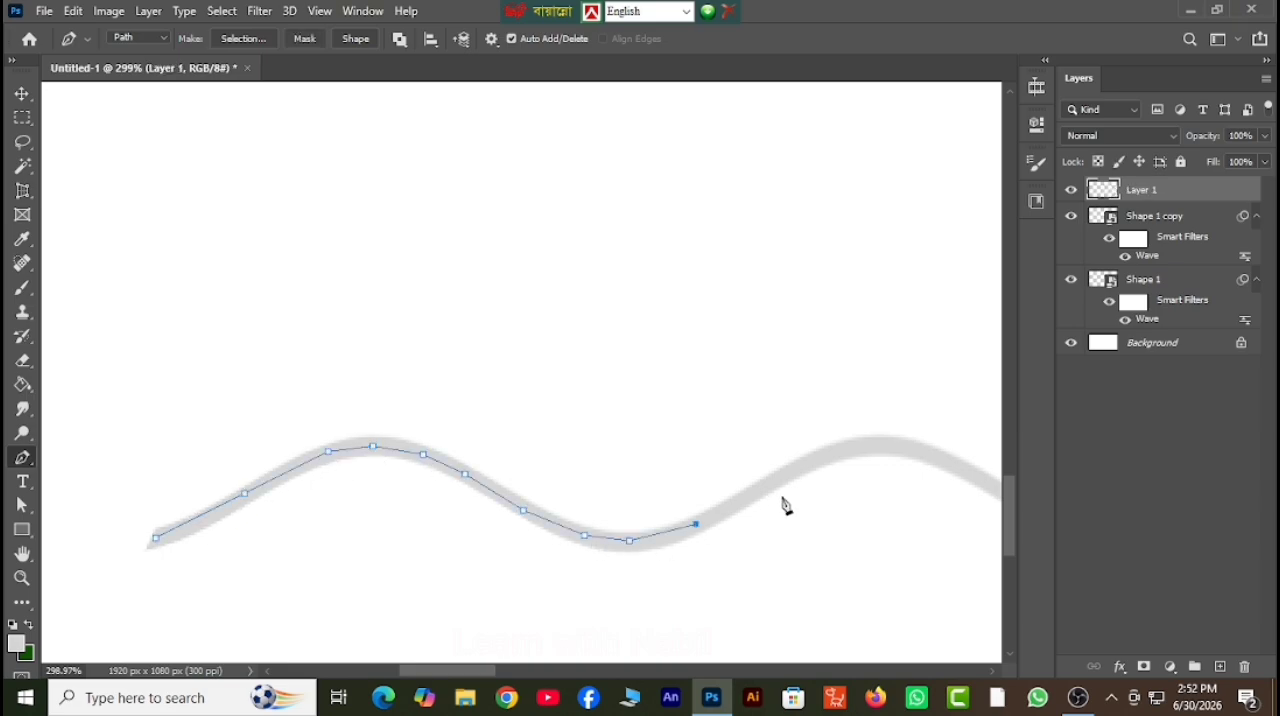
left_click(799, 468)
left_click(872, 442)
Continue the path along the lower wavy line from its second crest through the next trough to the third crest.
left_click(22, 553)
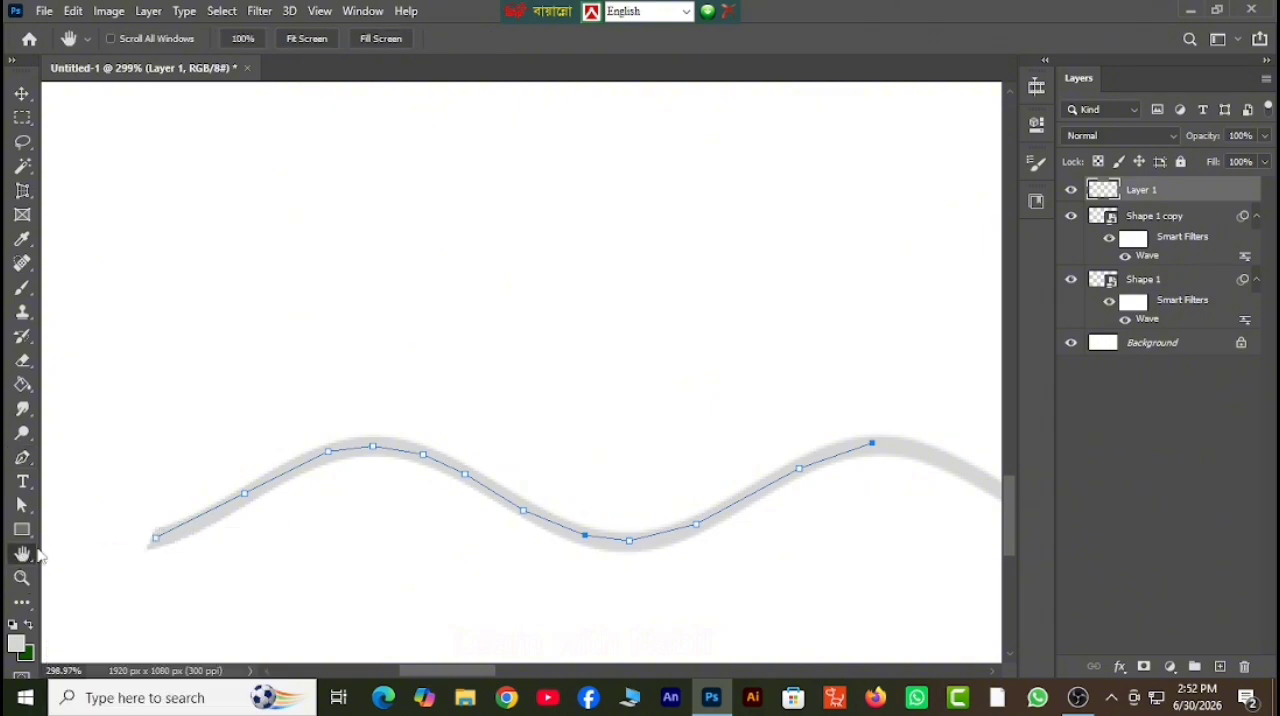
left_click_drag(718, 402, 190, 400)
left_click(22, 457)
left_click(400, 465)
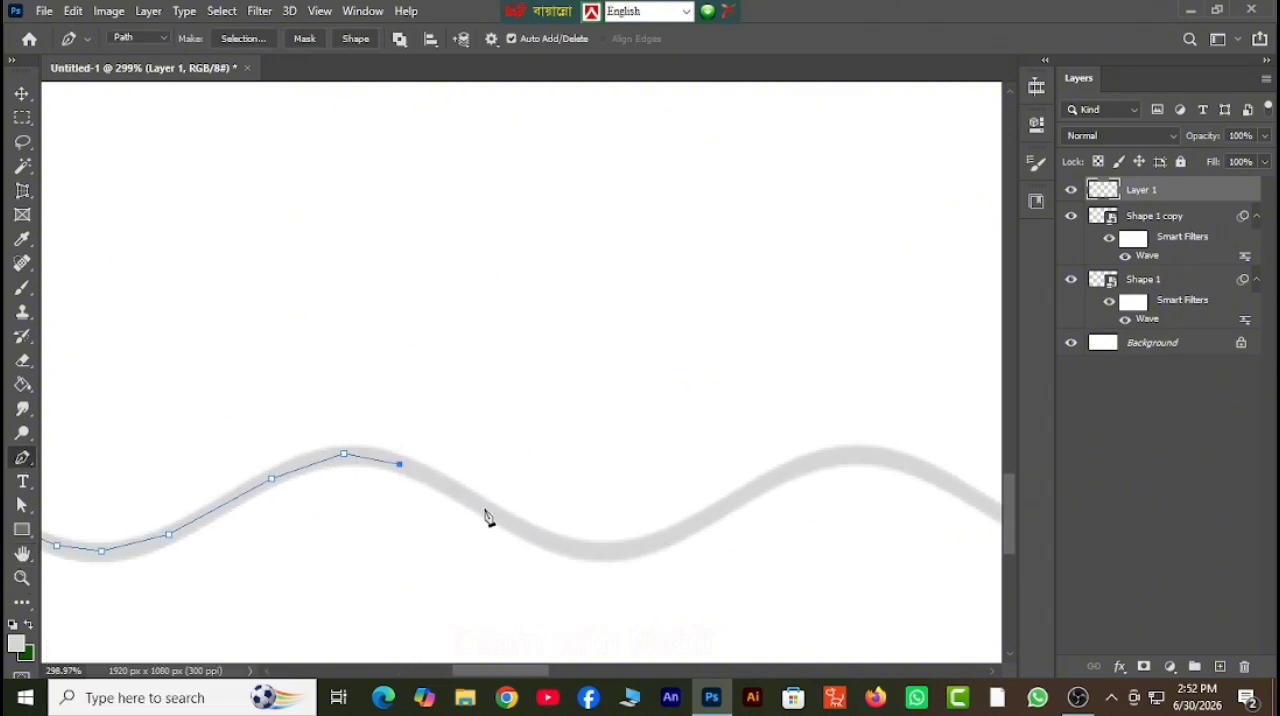
left_click(487, 510)
left_click(587, 548)
left_click(723, 507)
key("ctrl+z")
left_click(646, 546)
left_click(718, 510)
left_click(791, 470)
left_click(863, 454)
Trace the remaining waves of the lower wavy line, ending the path segment at the line's right end.
left_click(22, 553)
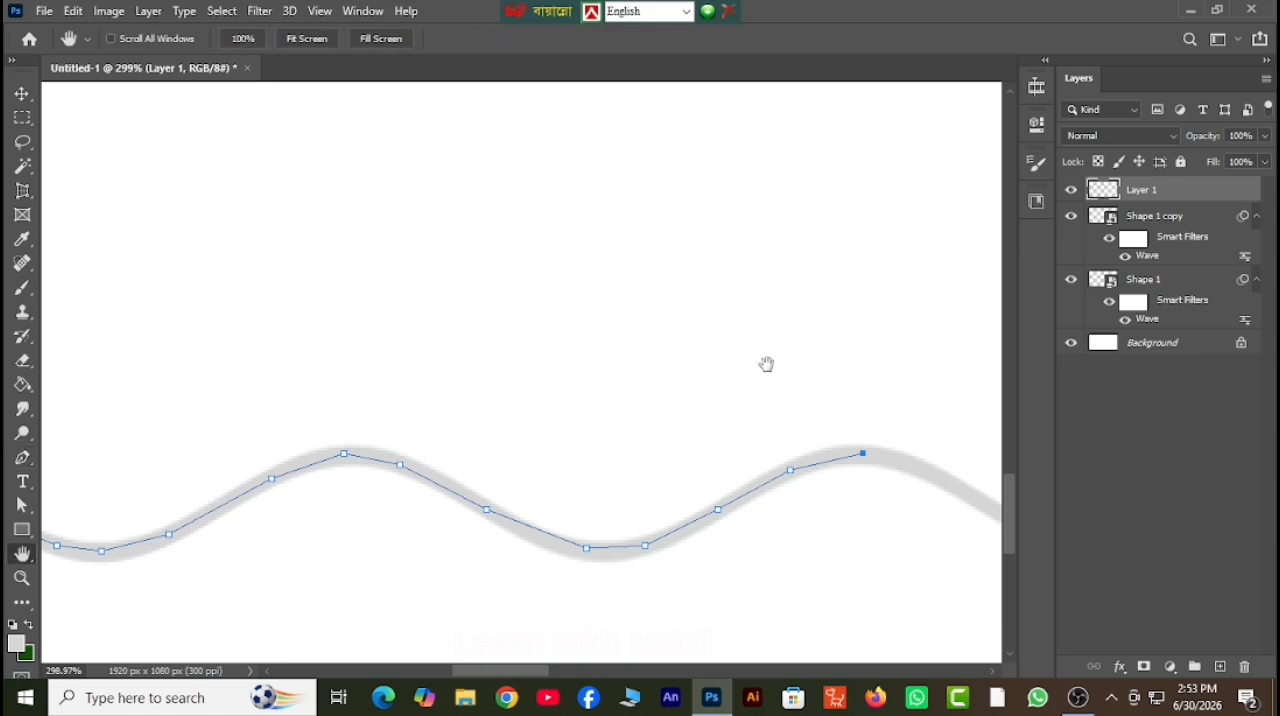
left_click_drag(766, 366, 200, 366)
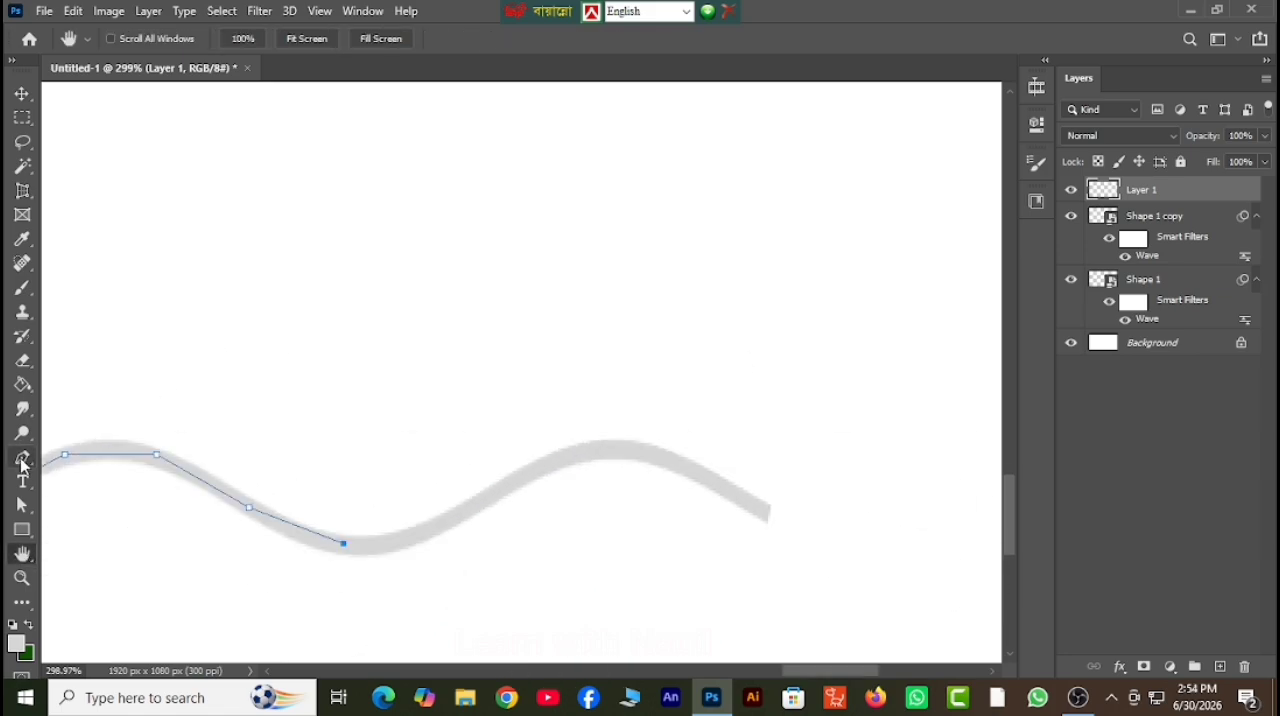
left_click(22, 459)
left_click(424, 532)
left_click(499, 491)
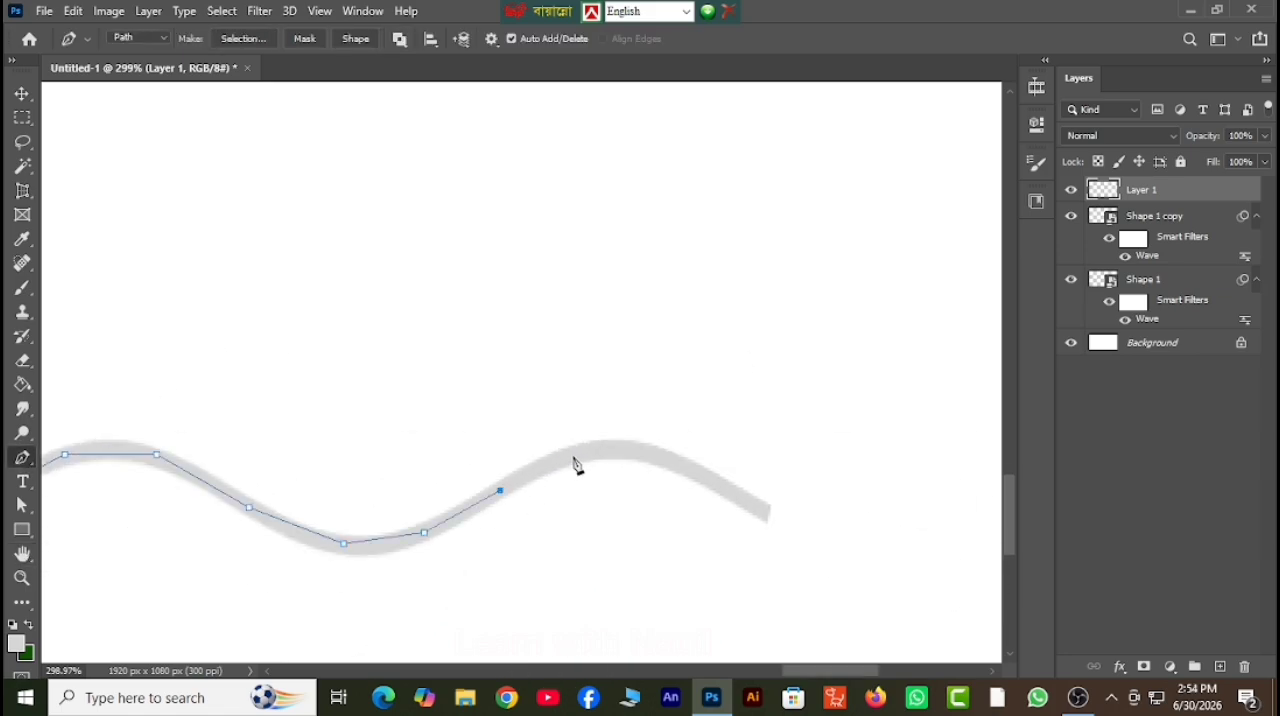
left_click(572, 454)
left_click(636, 454)
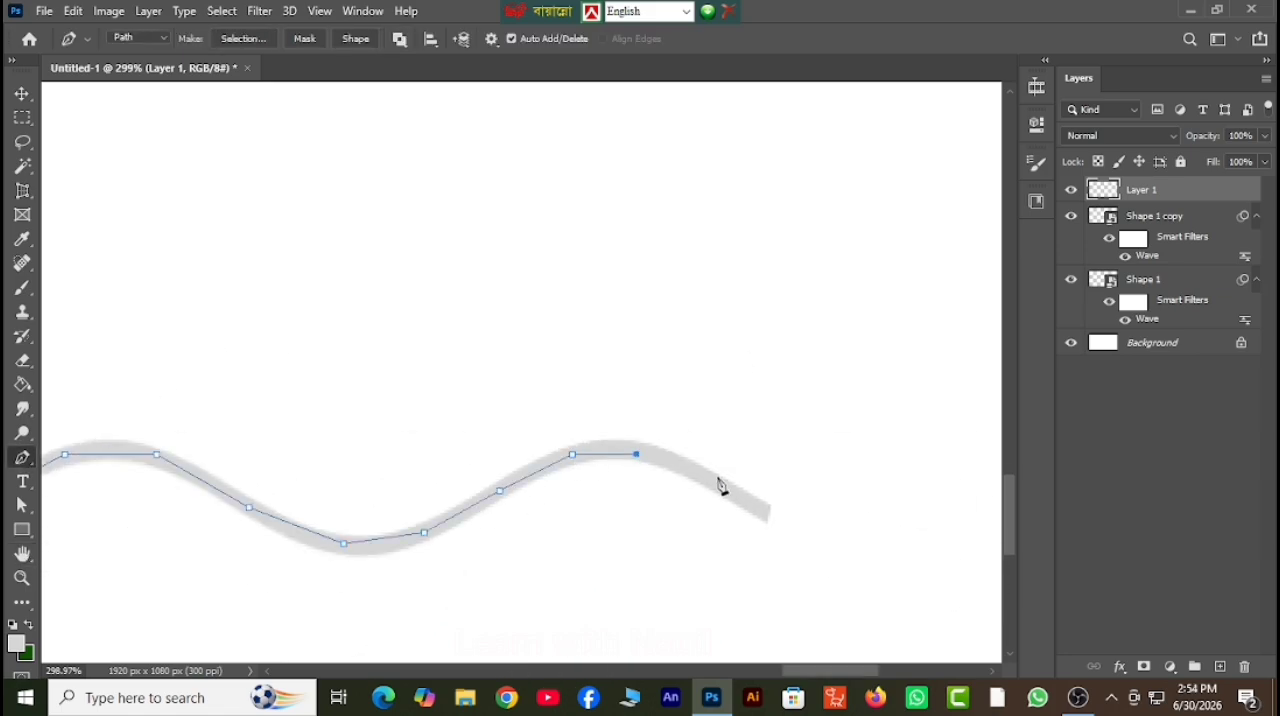
left_click(769, 514)
Extend the path straight up to the upper wavy line's right end and trace its last two crests leftwards.
scroll(769, 478, "up", 4)
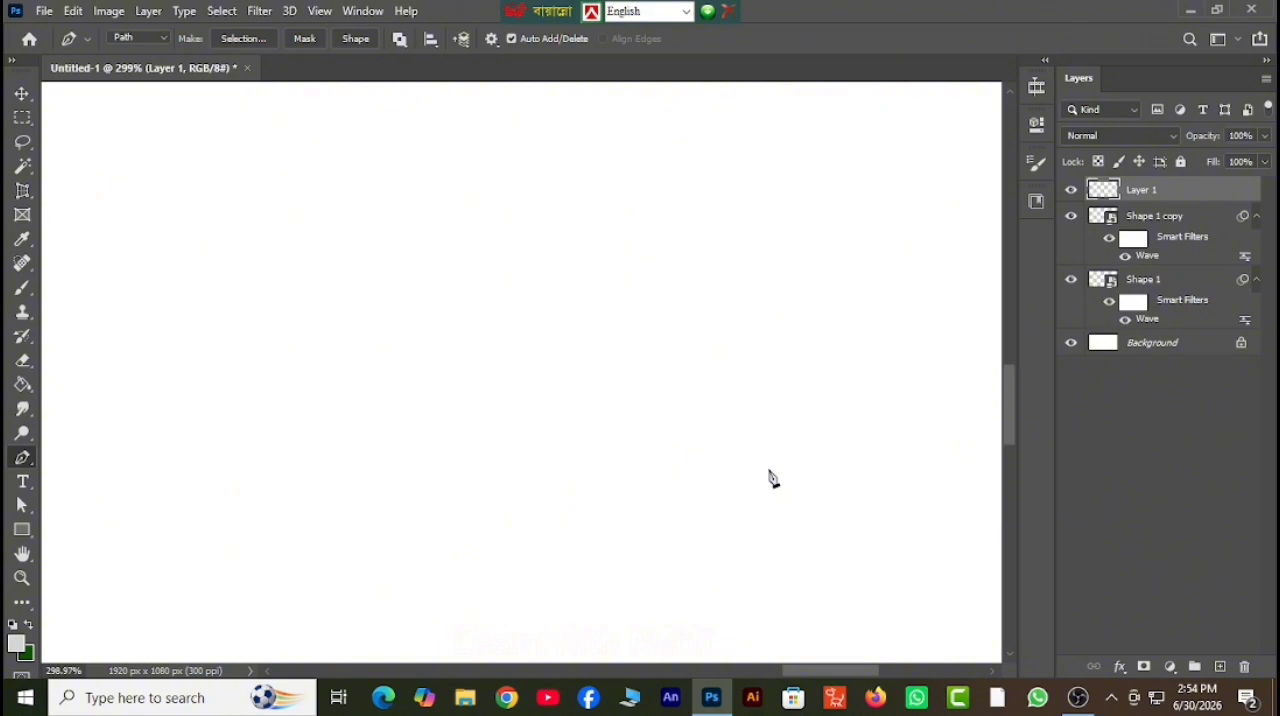
scroll(769, 478, "up", 2)
left_click_drag(1012, 408, 1014, 254)
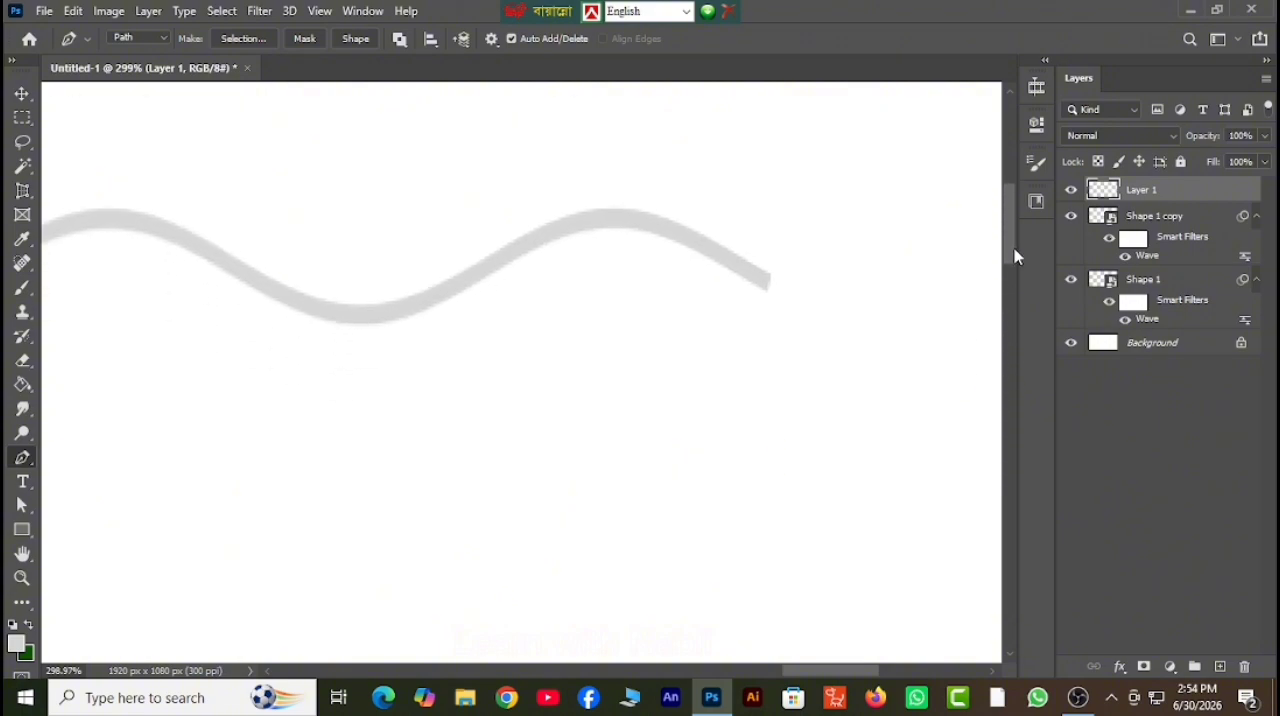
left_click(768, 283)
left_click(663, 228)
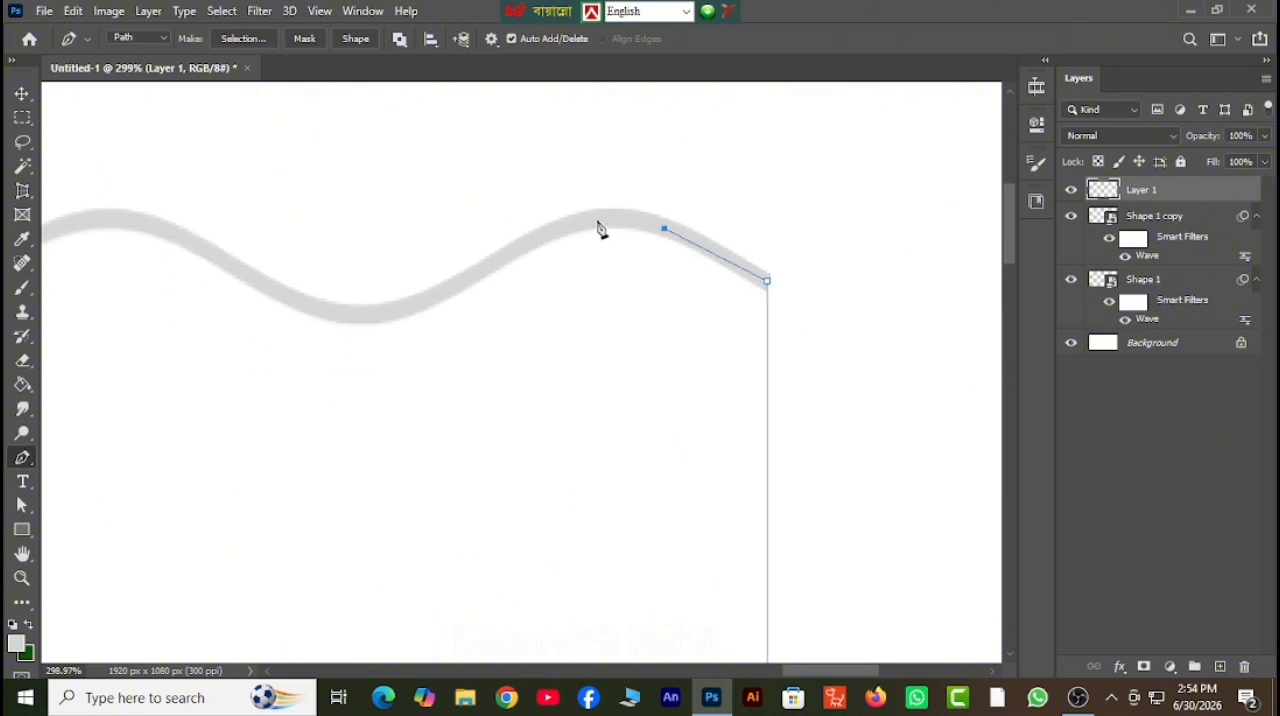
left_click(597, 219)
left_click(519, 245)
left_click(460, 281)
left_click(401, 311)
left_click(335, 315)
left_click(276, 296)
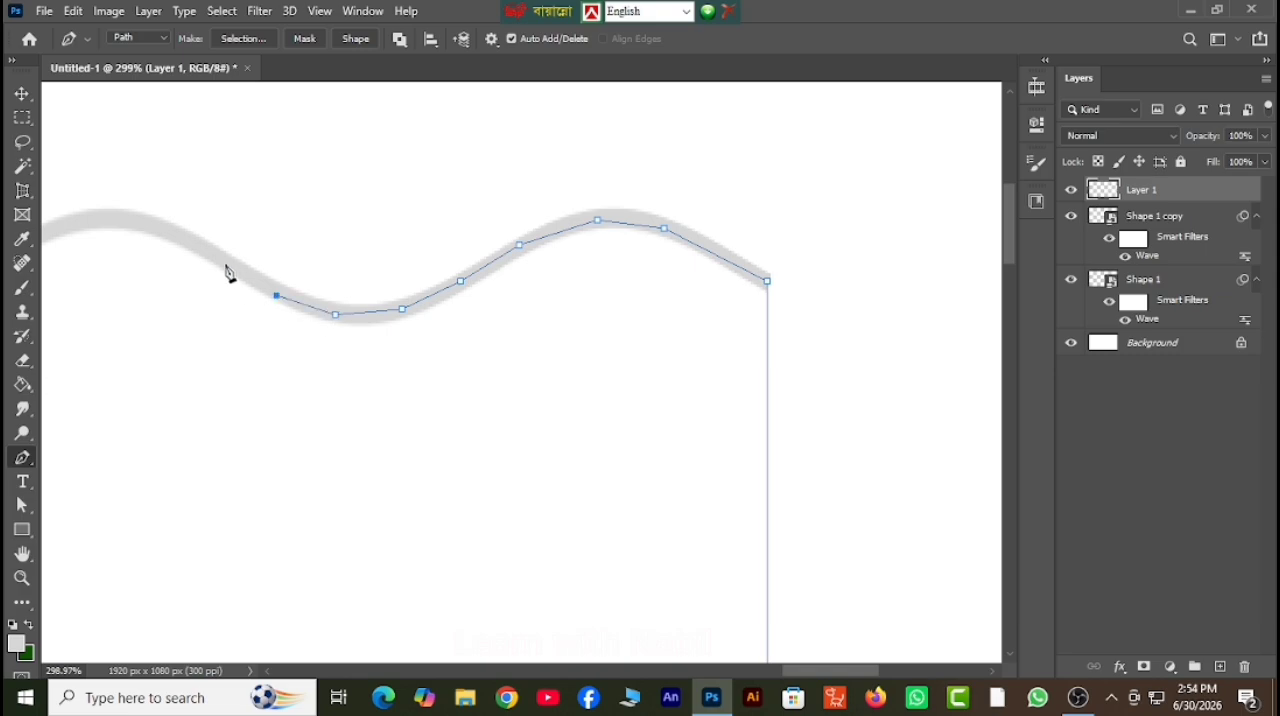
left_click(221, 259)
left_click(156, 228)
left_click(103, 219)
left_click(58, 229)
Continue the path leftwards along the middle waves of the upper wavy line towards its first crest.
key("h")
left_click_drag(100, 410, 749, 375)
left_click(23, 462)
left_click(604, 250)
left_click(514, 278)
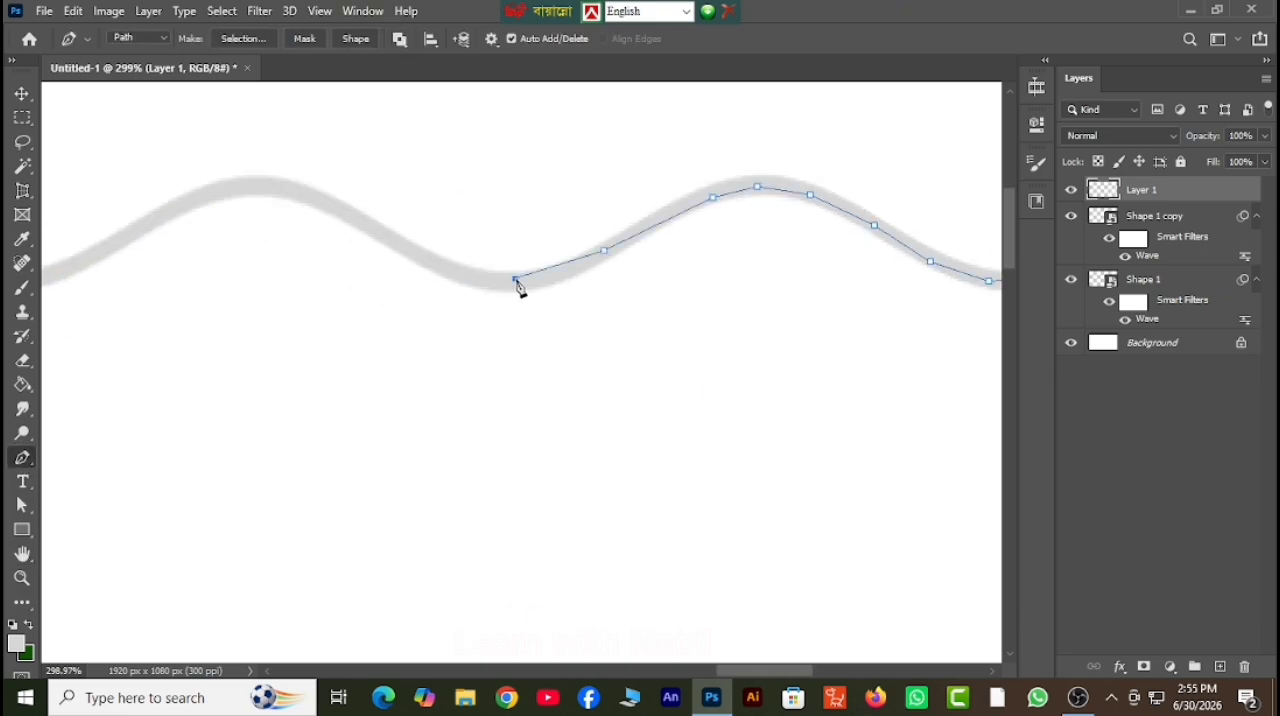
left_click(437, 264)
left_click(356, 217)
left_click(272, 187)
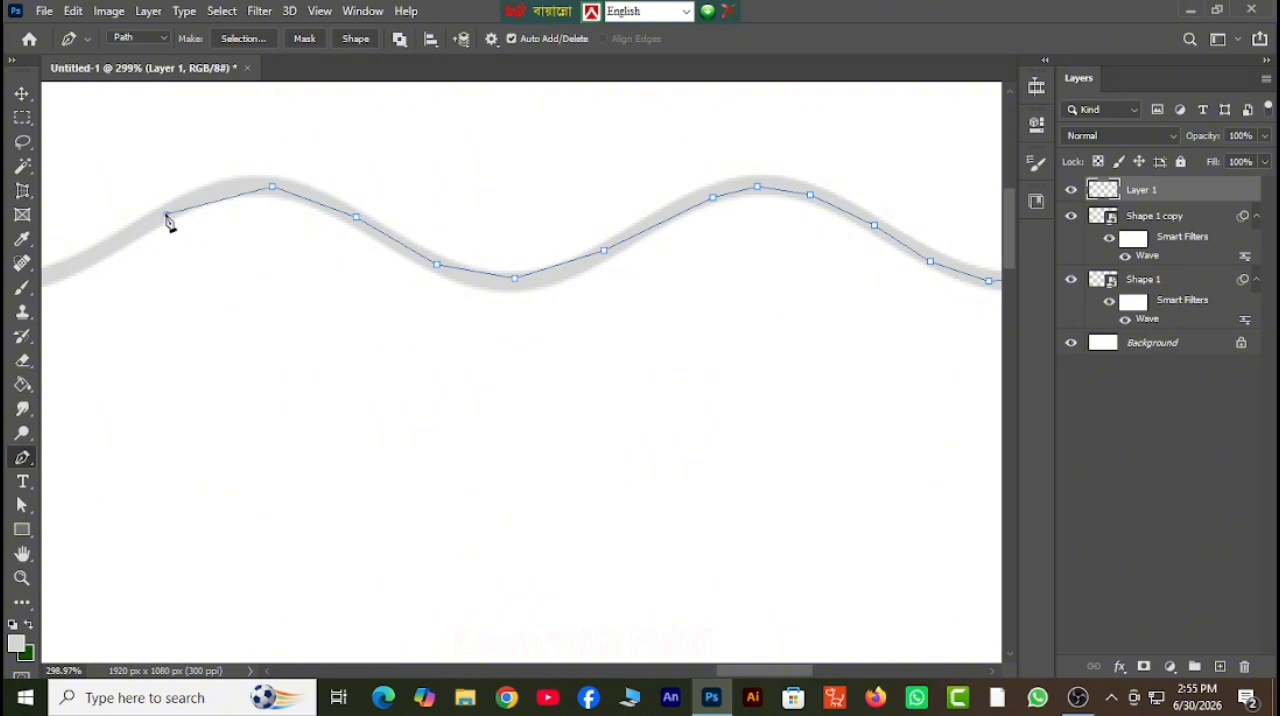
left_click(242, 187)
left_click(161, 217)
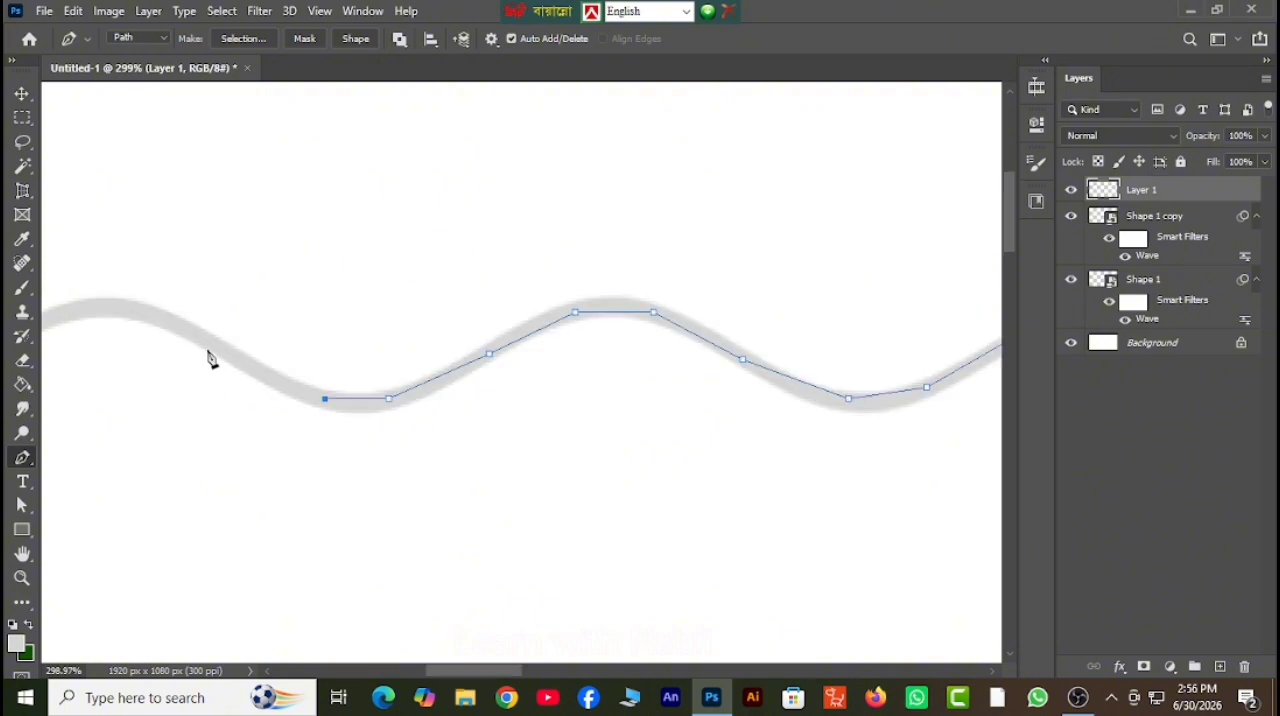
left_click(207, 342)
Trace the first crest of the upper wavy line and end the segment at the line's left end.
left_click(22, 554)
left_click_drag(197, 466, 664, 453)
left_click(23, 458)
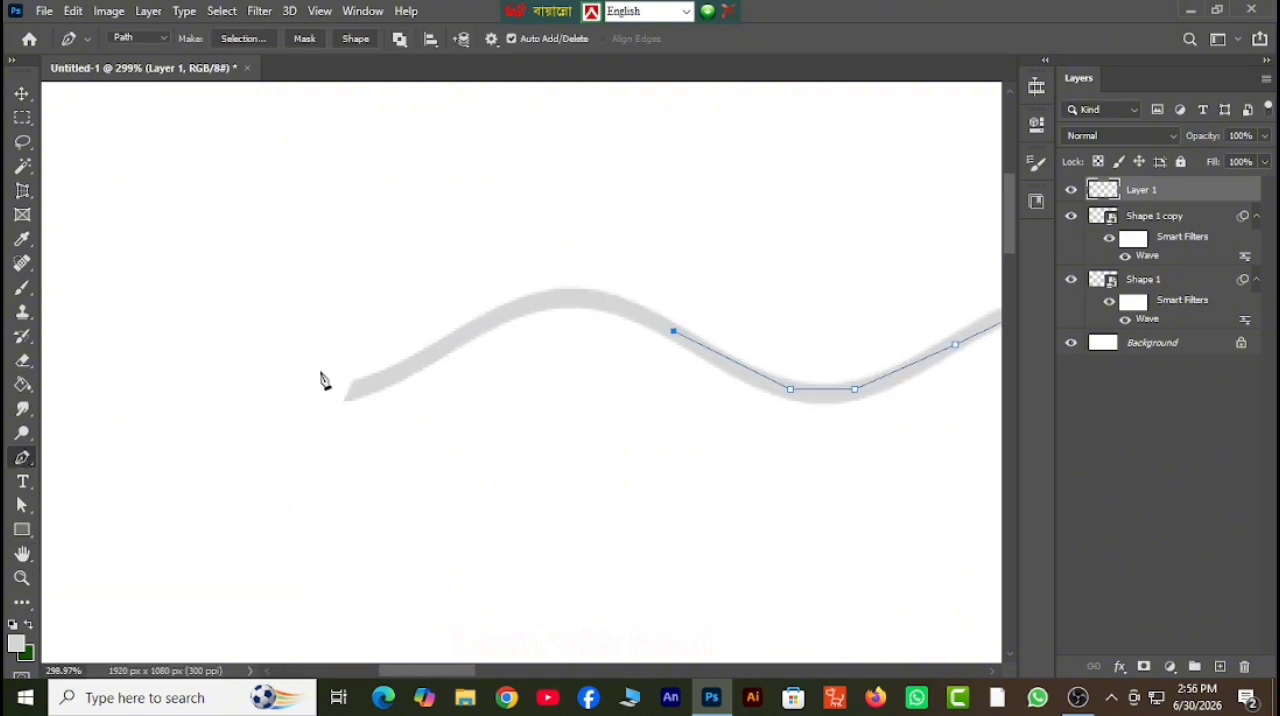
left_click(578, 297)
left_click(481, 322)
left_click(405, 367)
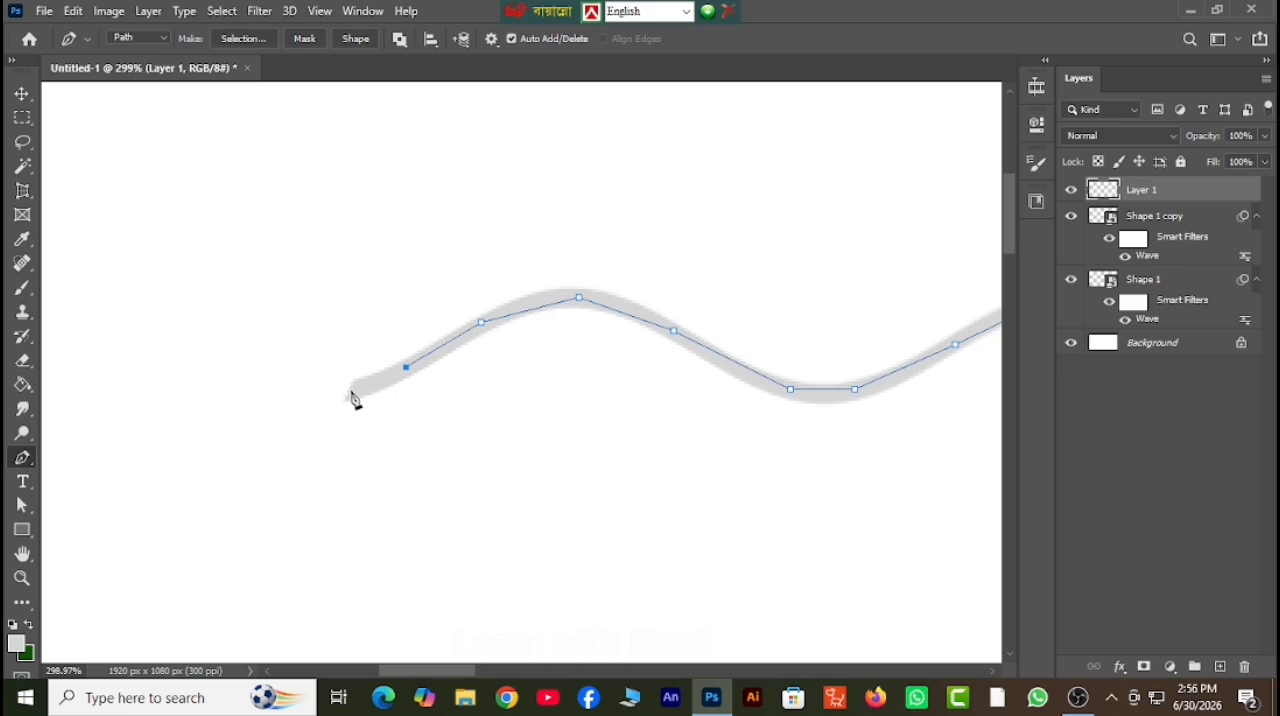
left_click(349, 393)
Close the path by joining the upper line's left end to the starting anchor on the lower line.
key("z")
left_click_drag(869, 549, 731, 494)
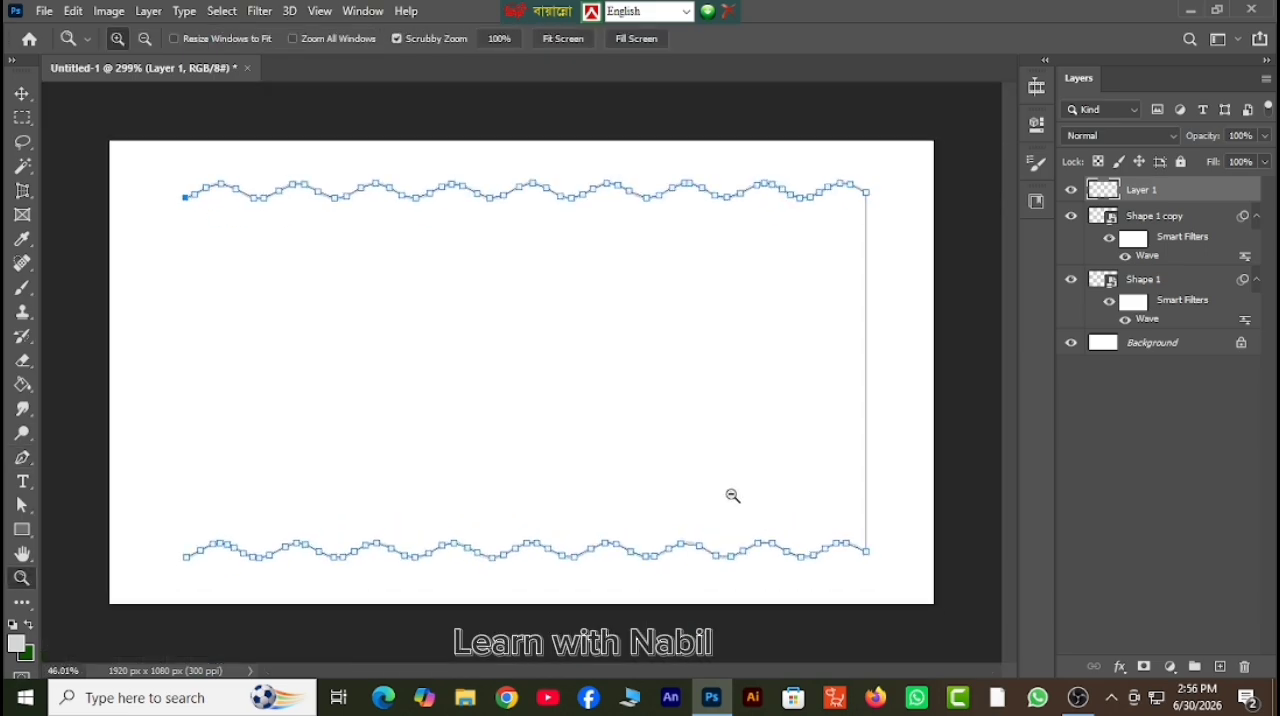
left_click(23, 458)
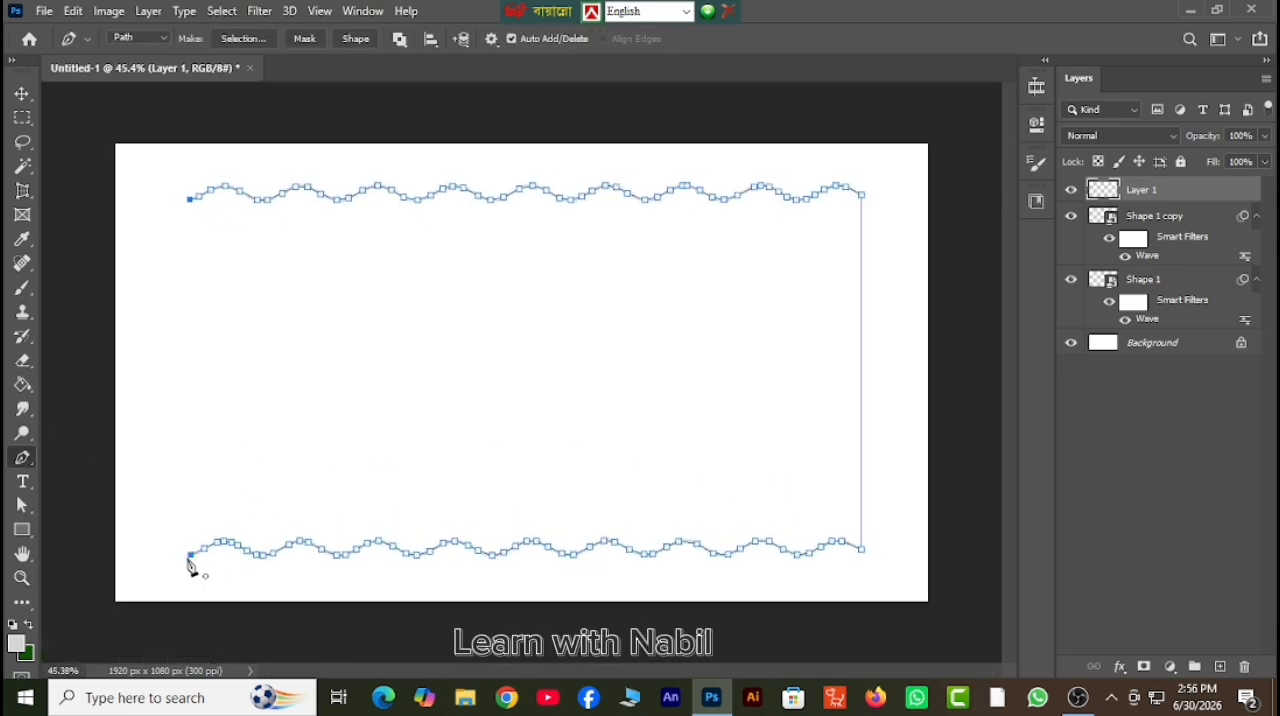
left_click(191, 554)
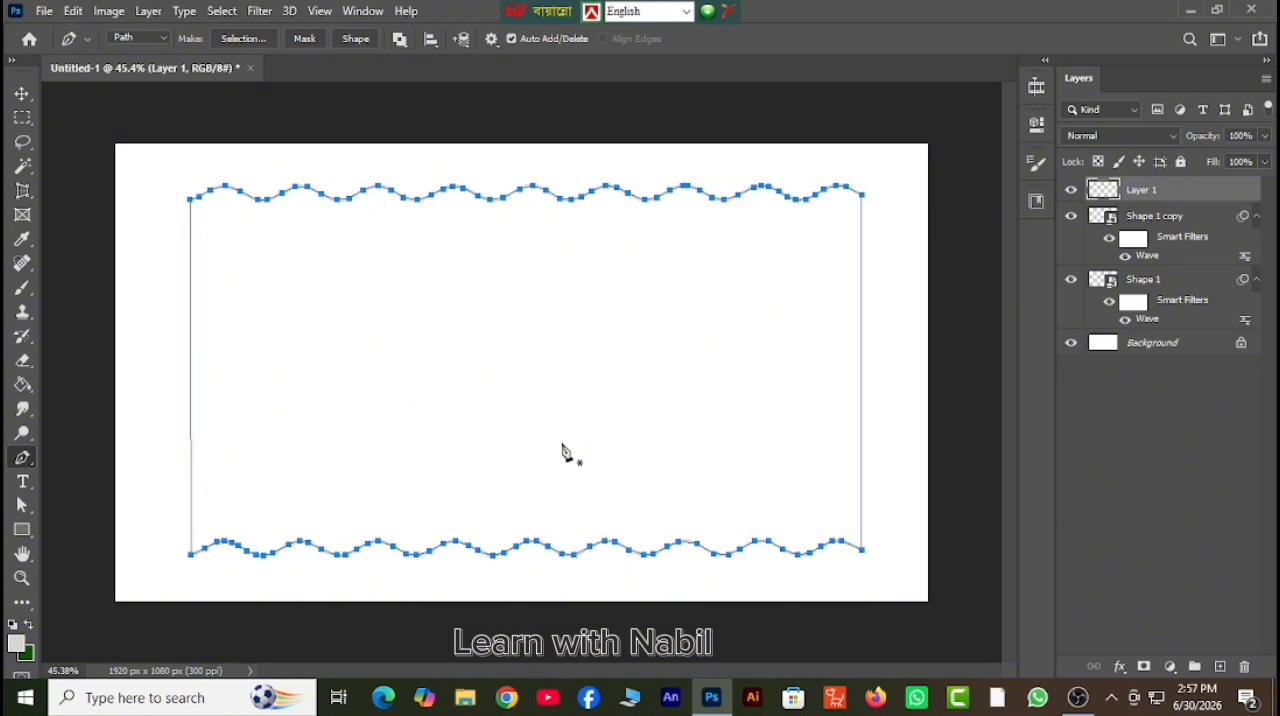
Set the background color to d5d5d5, load the closed path as a selection and fill it with the light gray on Layer 1.
left_click(27, 654)
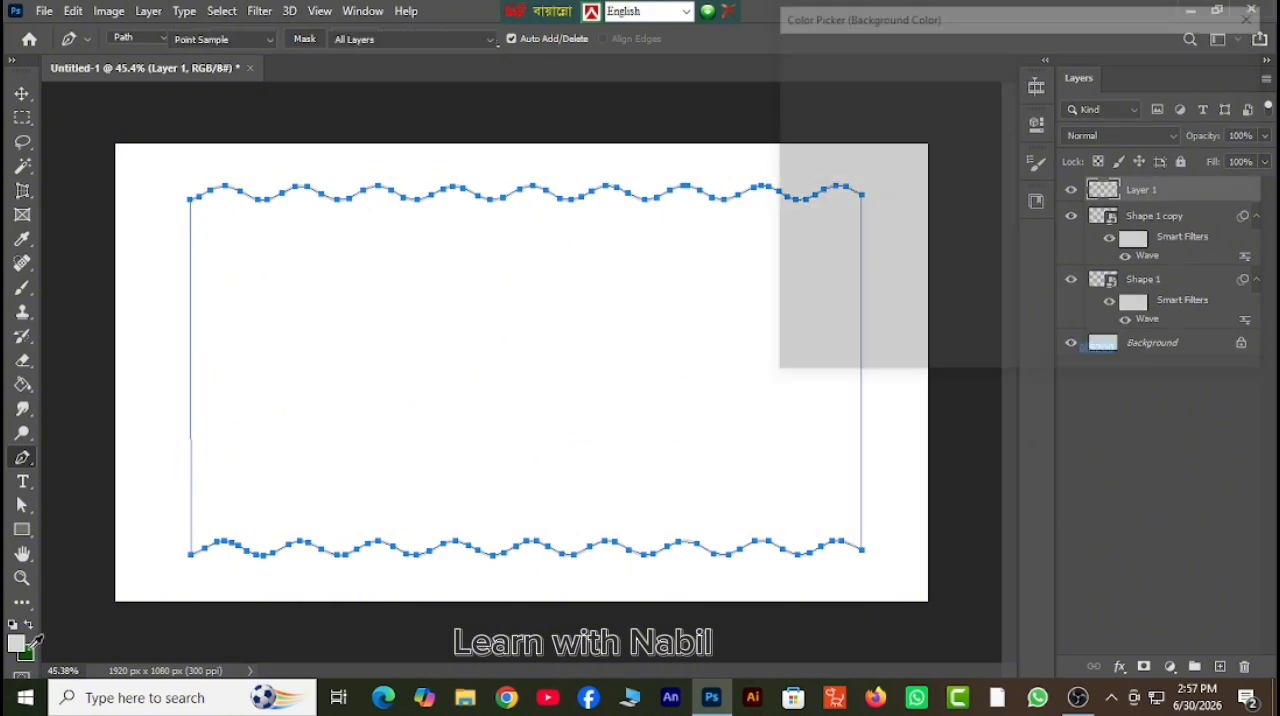
left_click(20, 642)
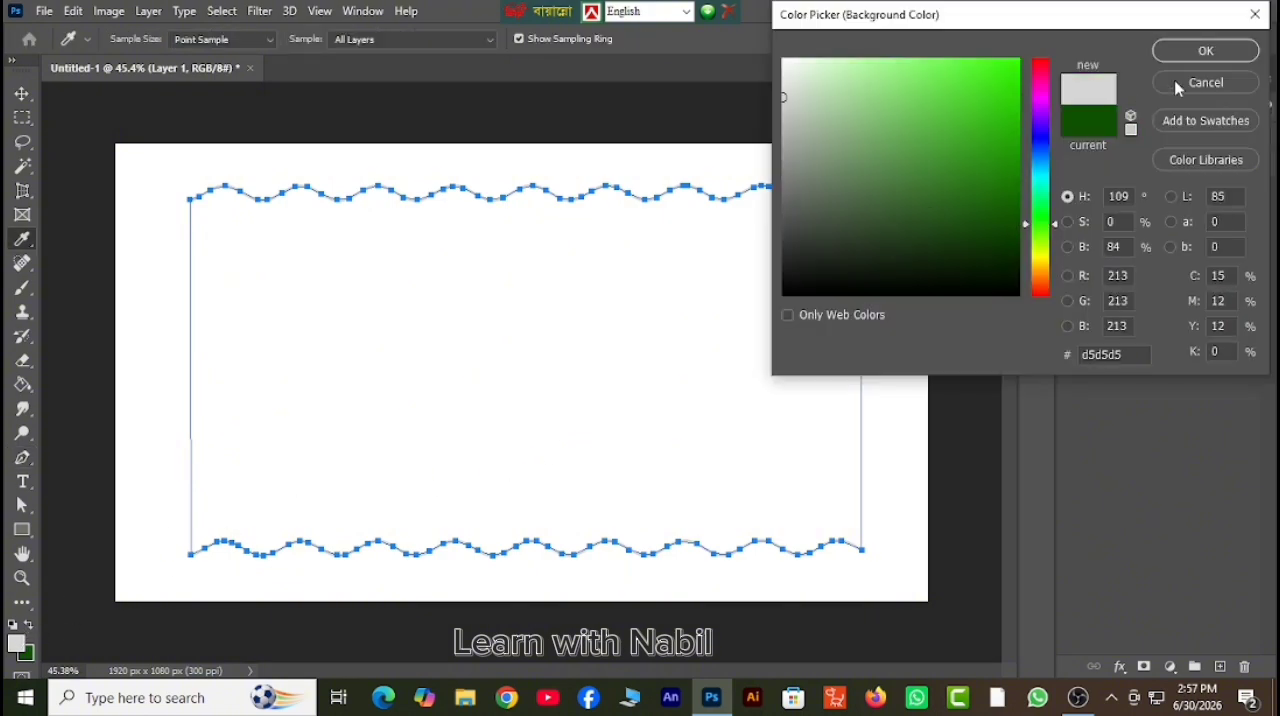
left_click(1205, 52)
key("p")
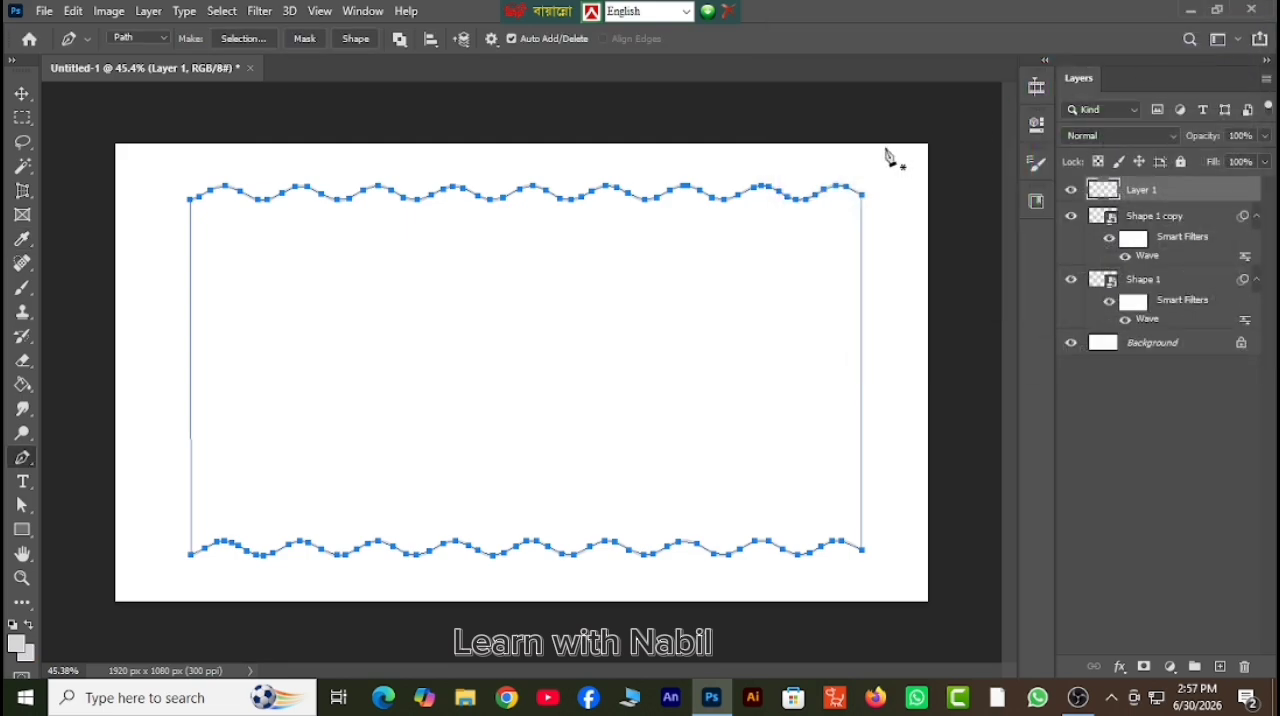
left_click(885, 155, "ctrl")
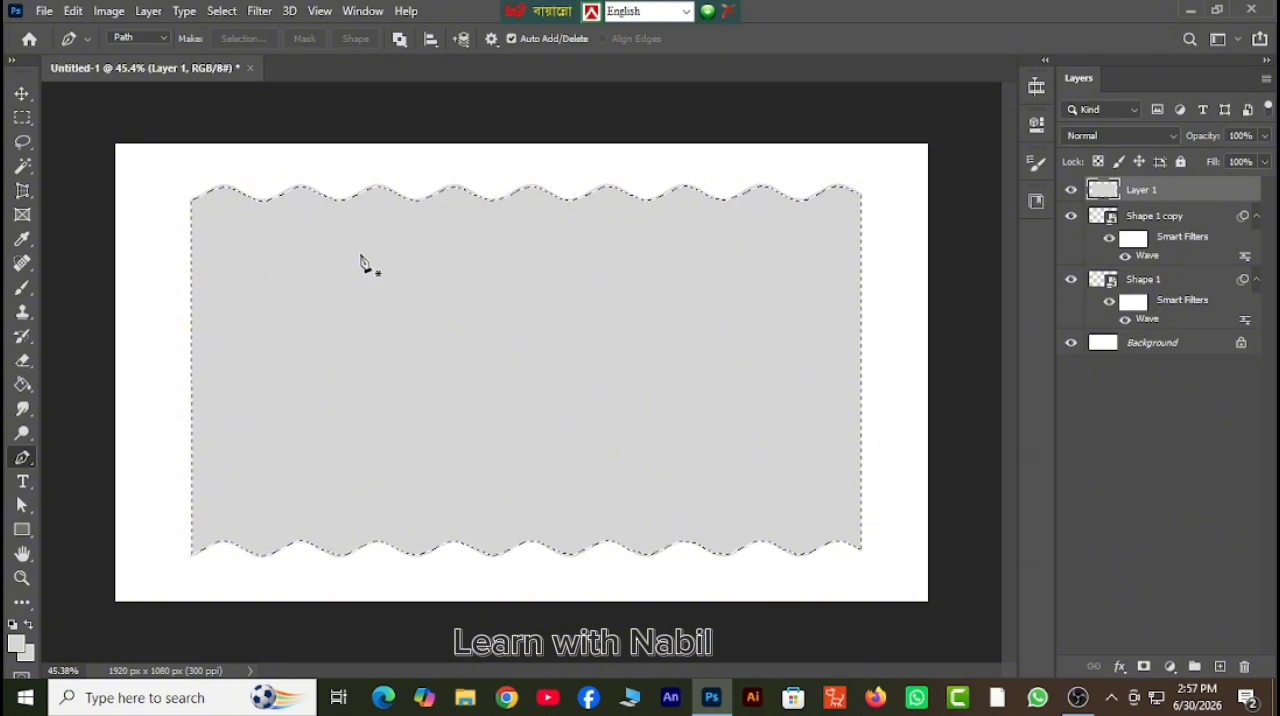
Choose the Soft Round brush for the Brush tool and set its size to 59 px.
left_click(23, 289)
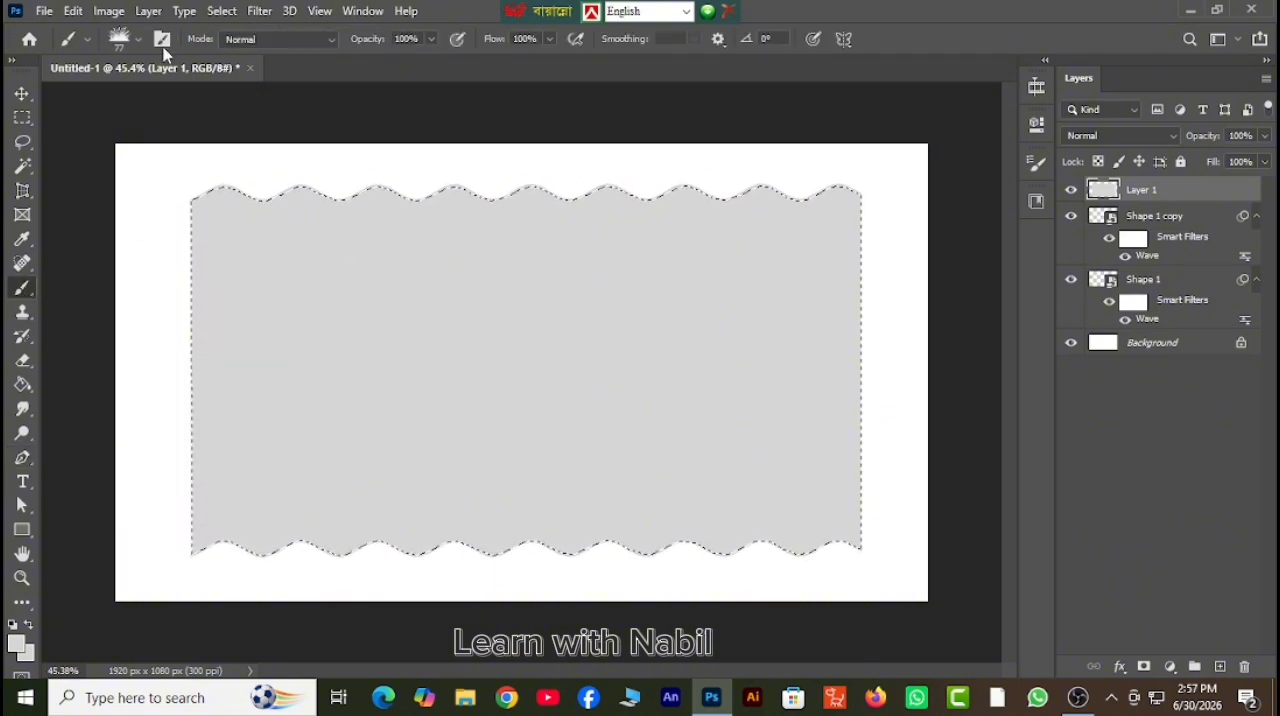
left_click(136, 40)
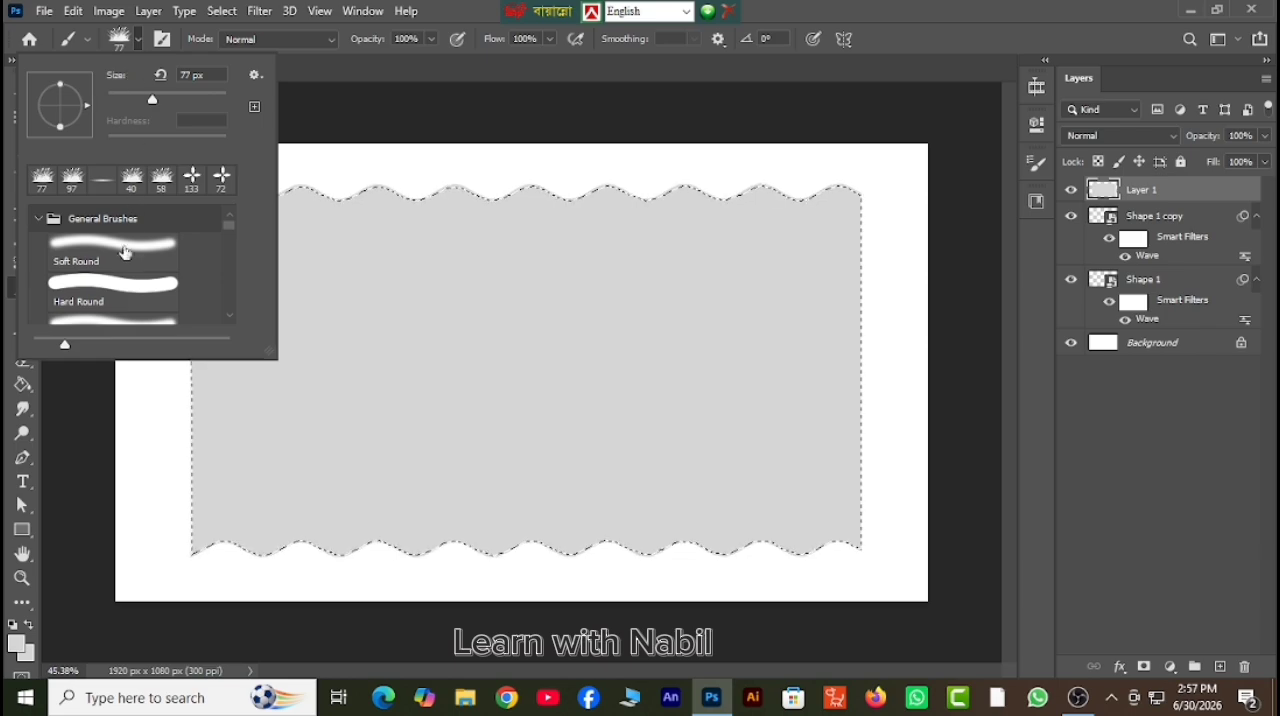
left_click(123, 256)
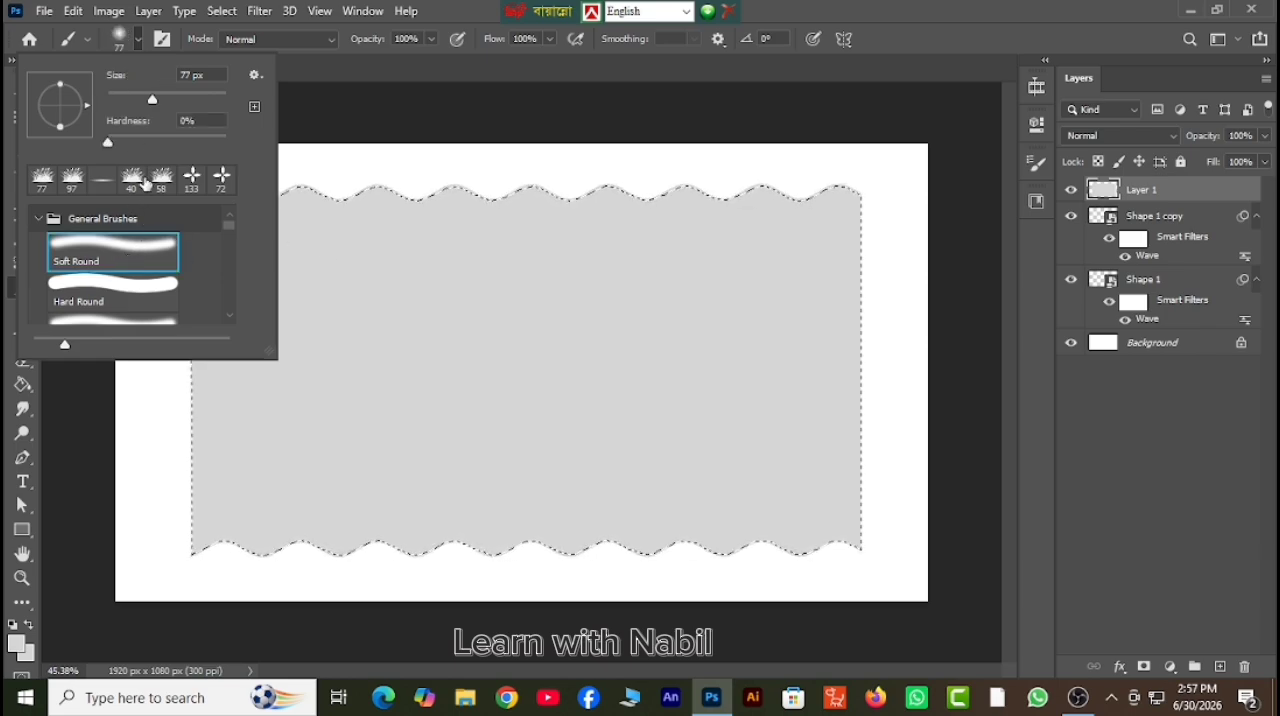
left_click_drag(152, 100, 134, 100)
left_click(143, 97)
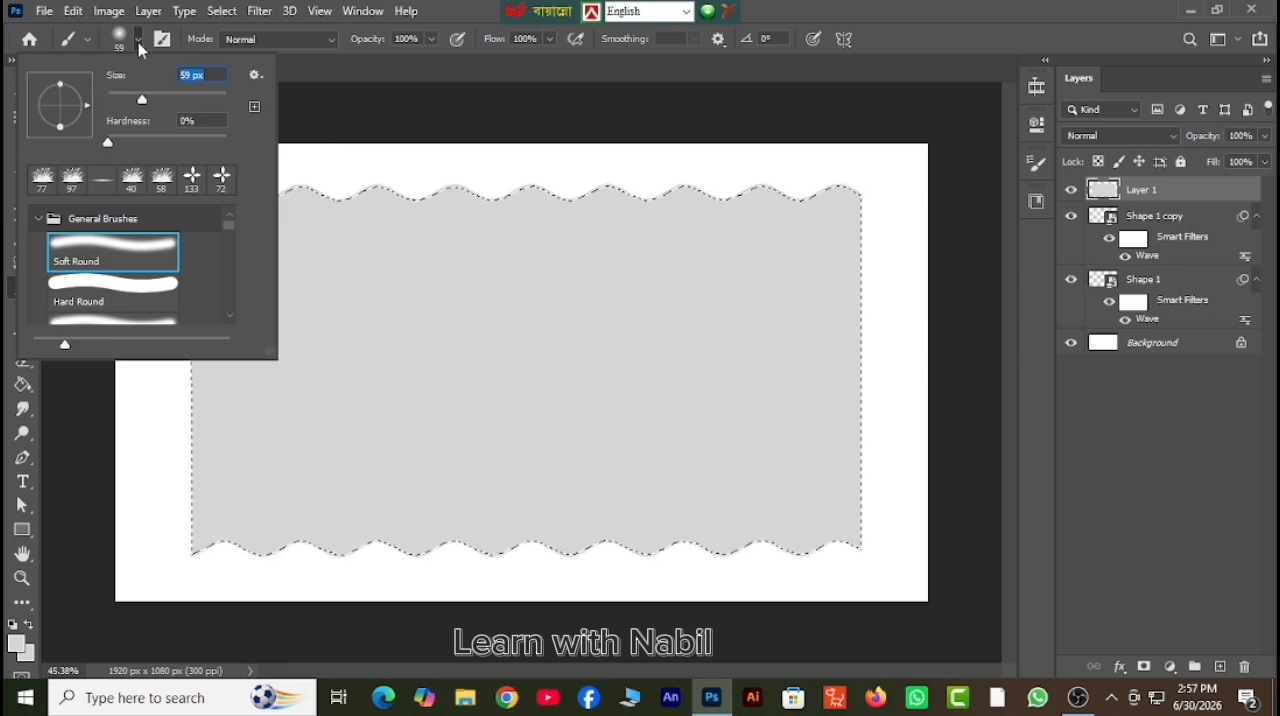
left_click(139, 43)
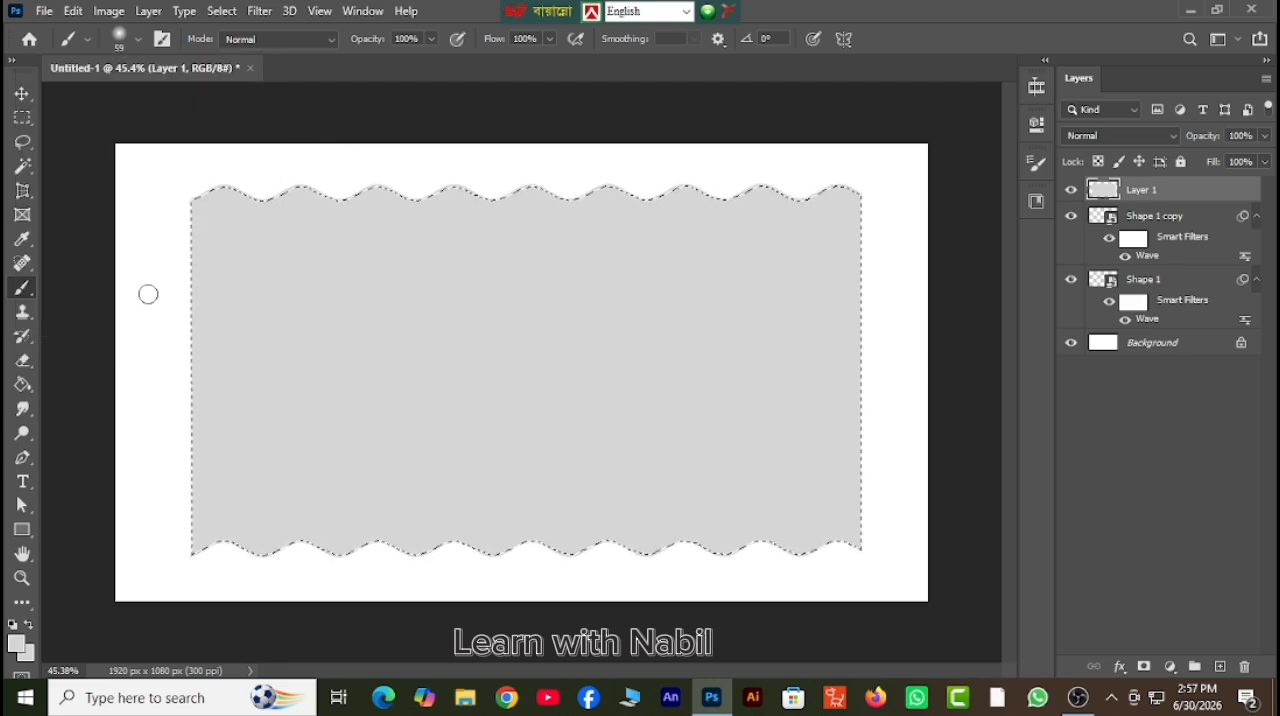
Set the foreground color to white (ffffff).
left_click(17, 646)
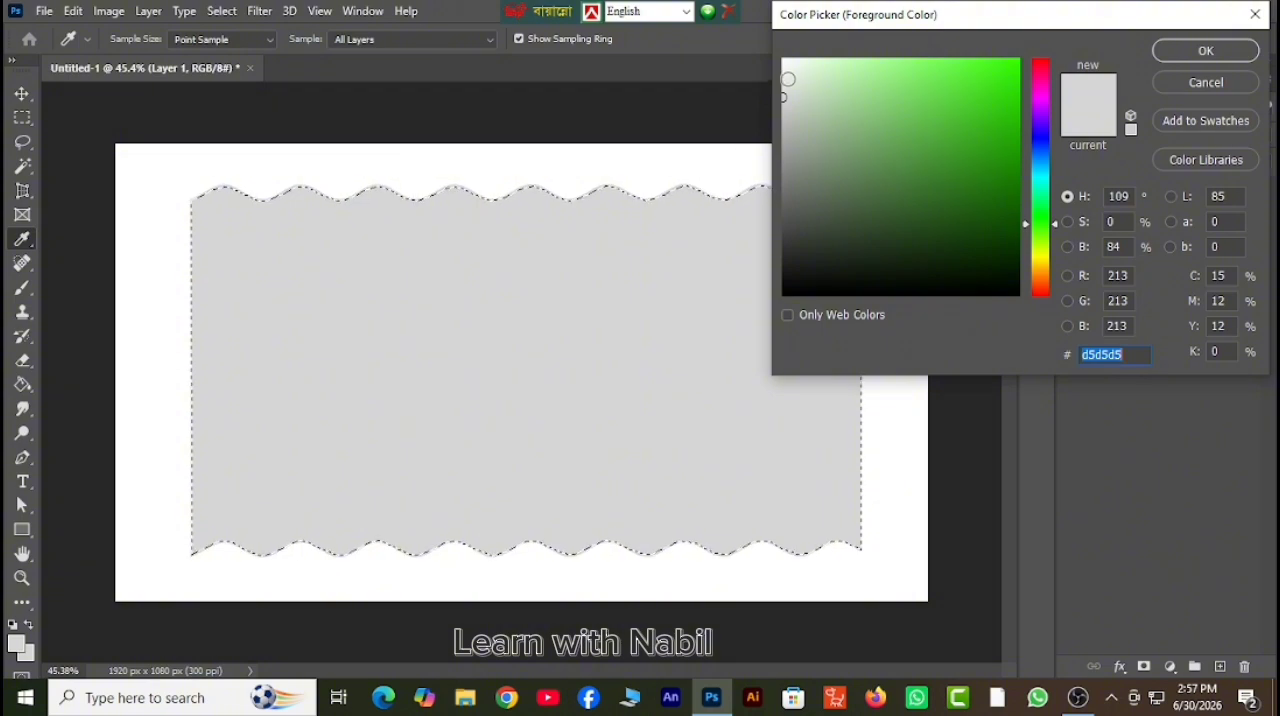
left_click_drag(790, 72, 763, 51)
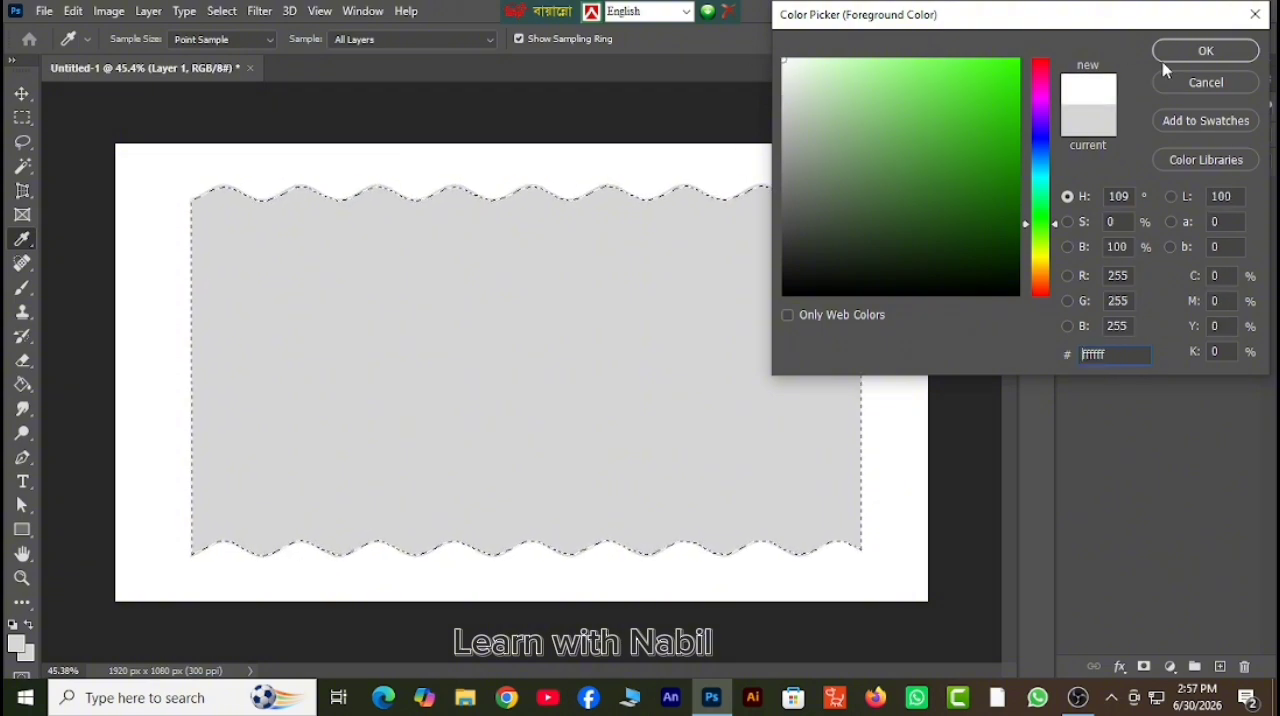
left_click(1198, 52)
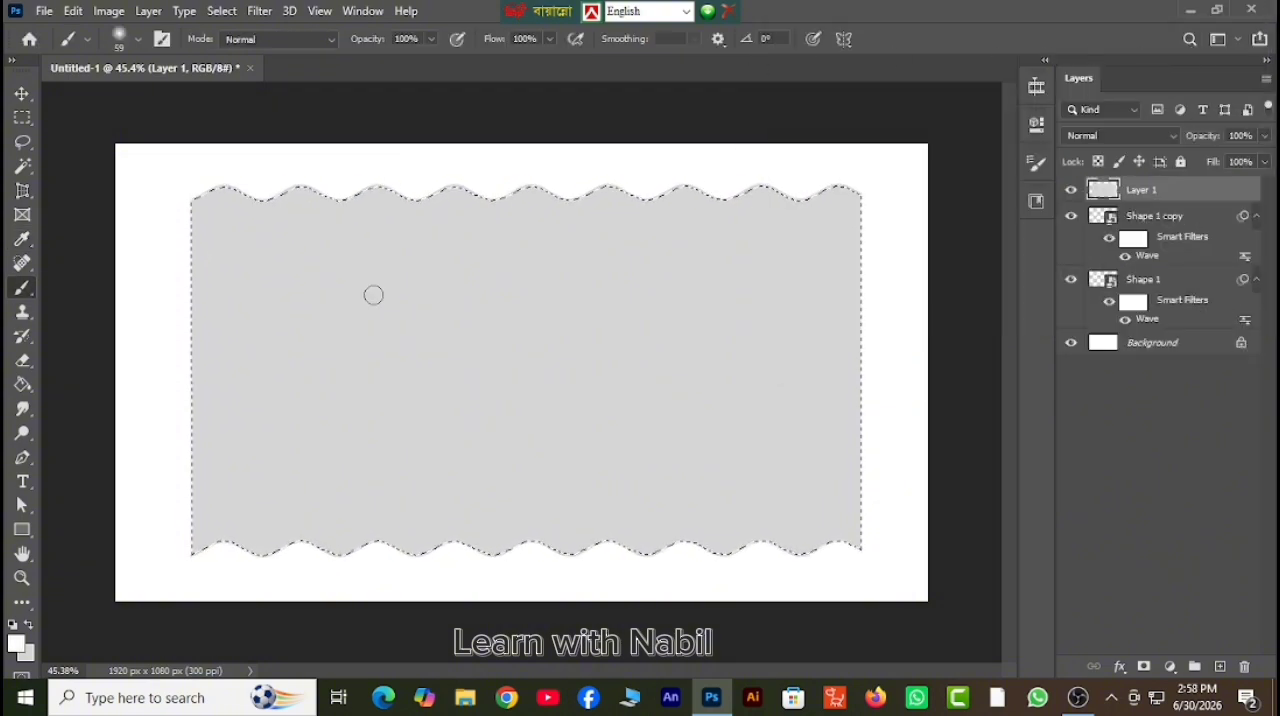
Clear the selection and merge Layer 1 with the two wavy line layers into a single layer.
key("ctrl+d")
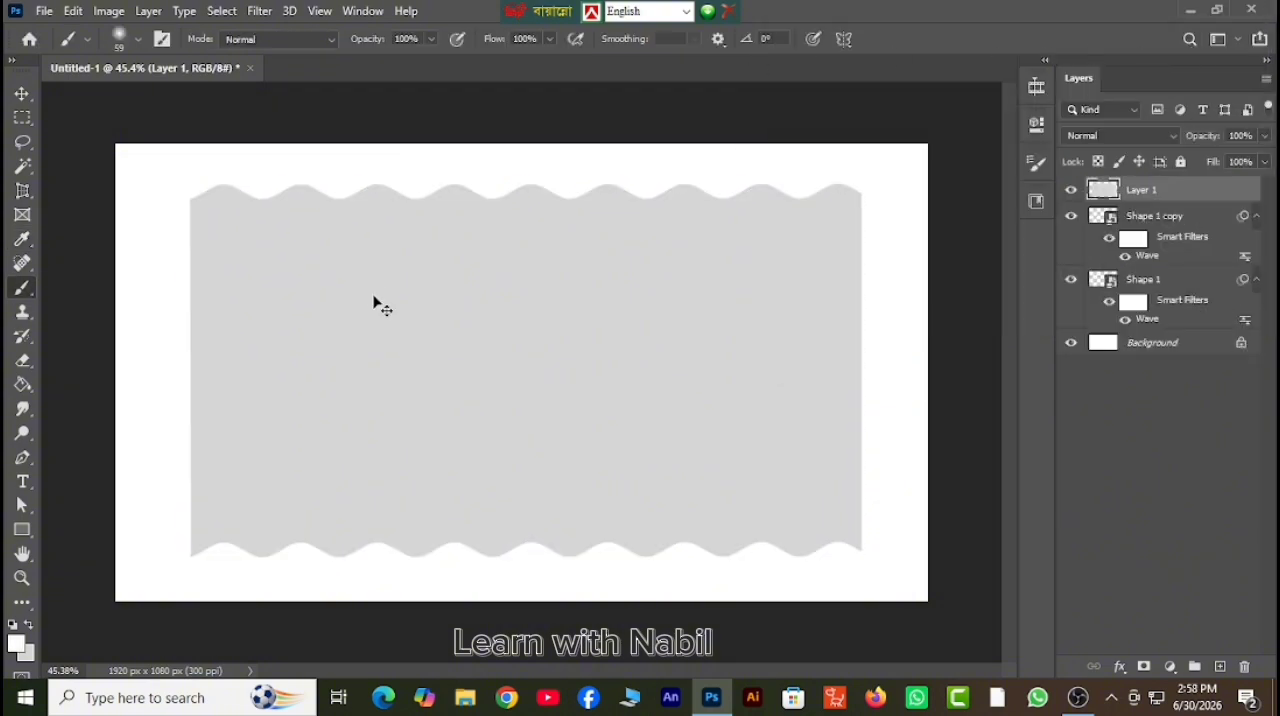
left_click(1160, 281, "shift")
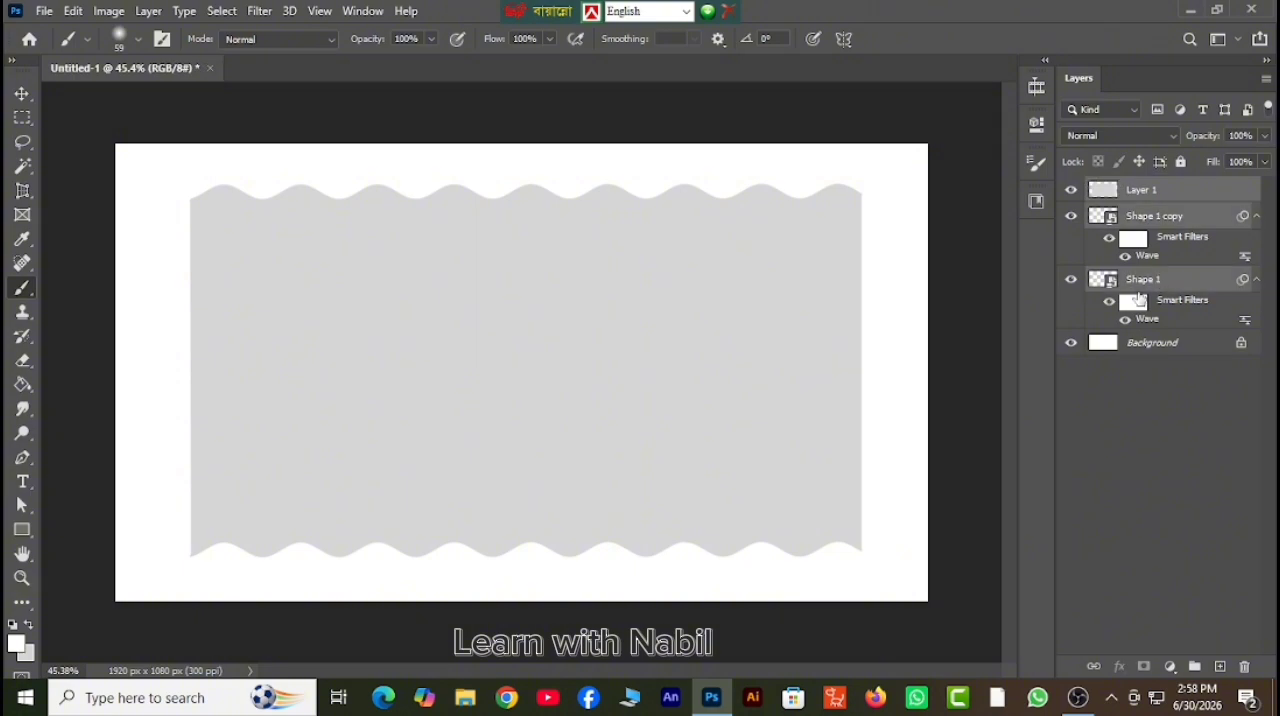
right_click(1138, 284)
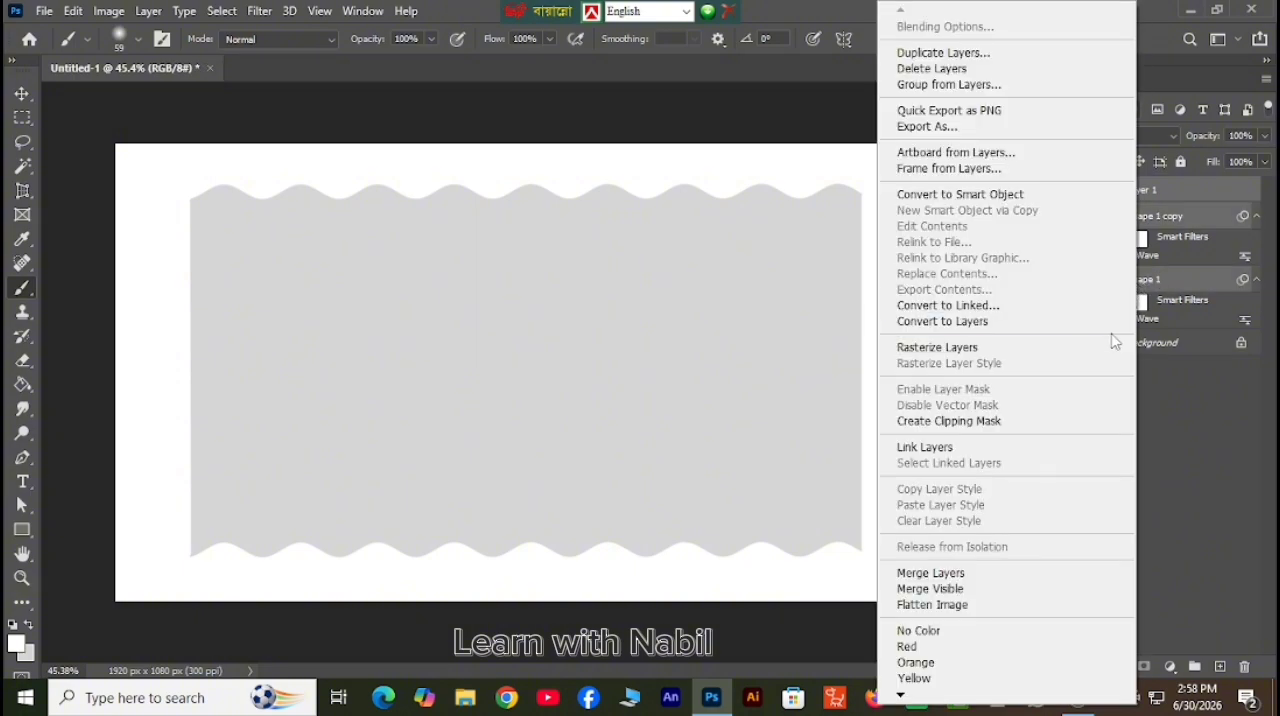
left_click(973, 578)
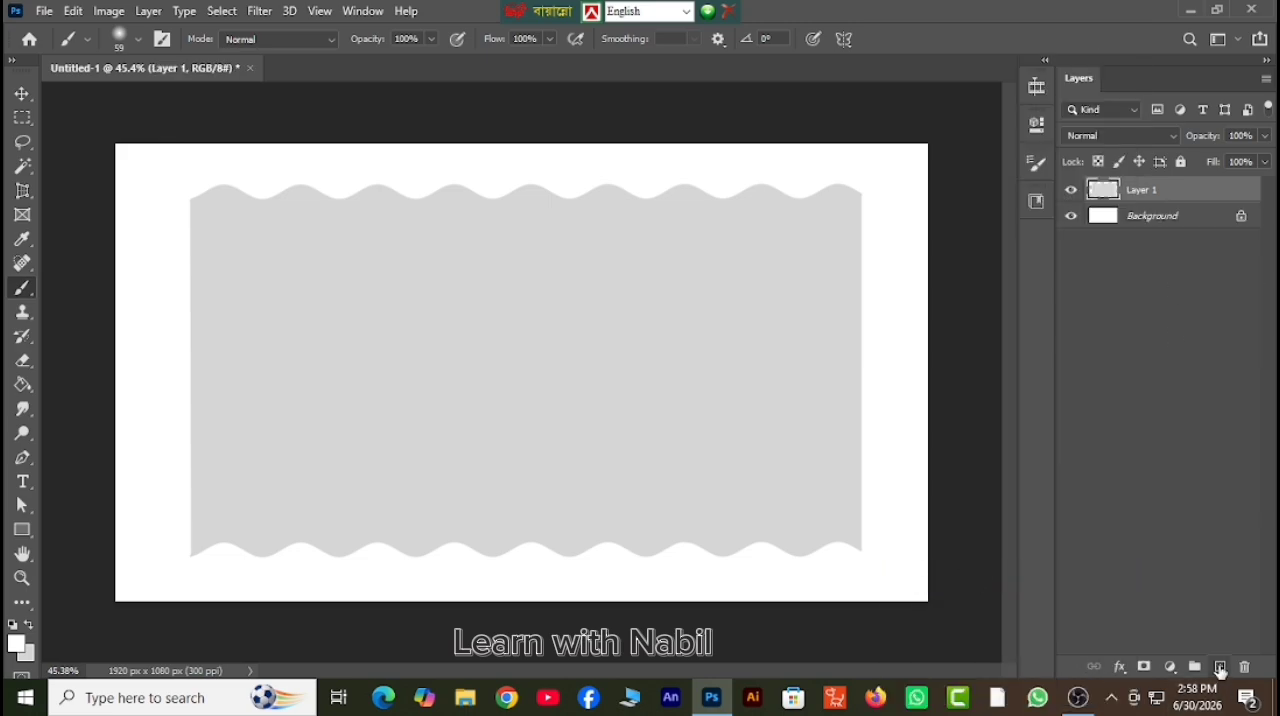
Add a new layer above Layer 1 and clip it to the gray shape as a clipping mask.
left_click(1220, 667)
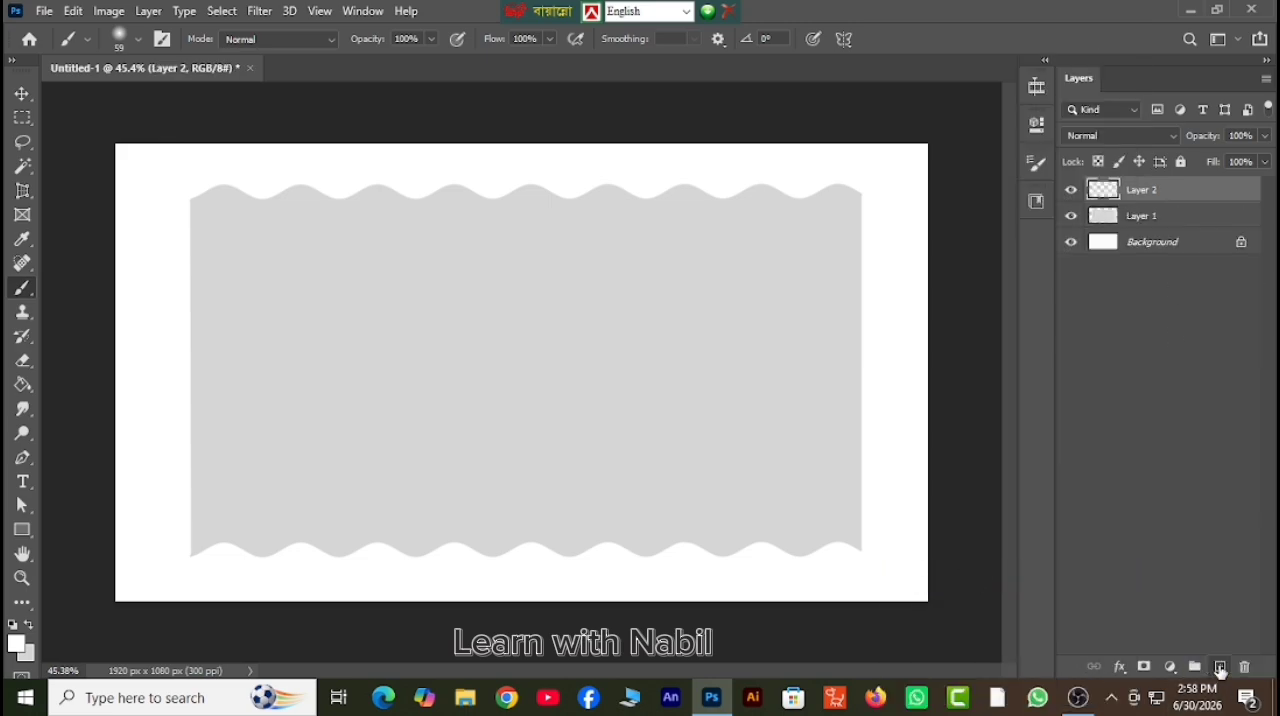
right_click(1137, 200)
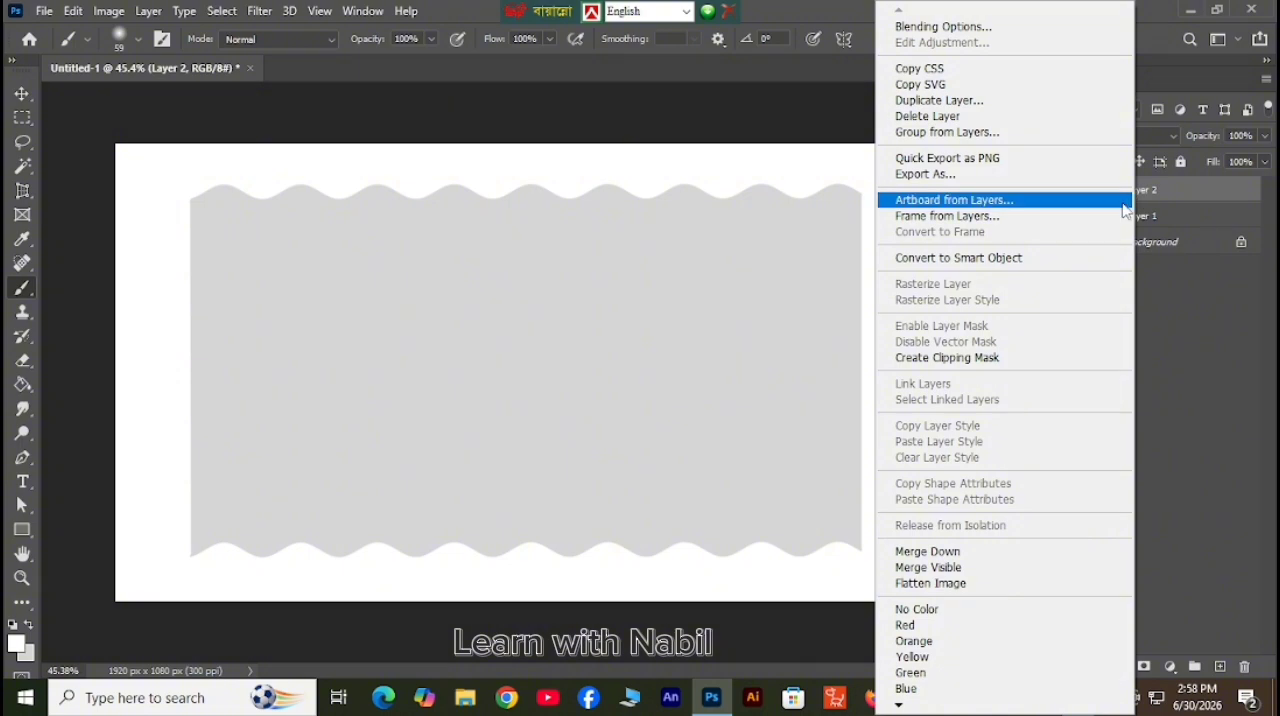
left_click(1012, 362)
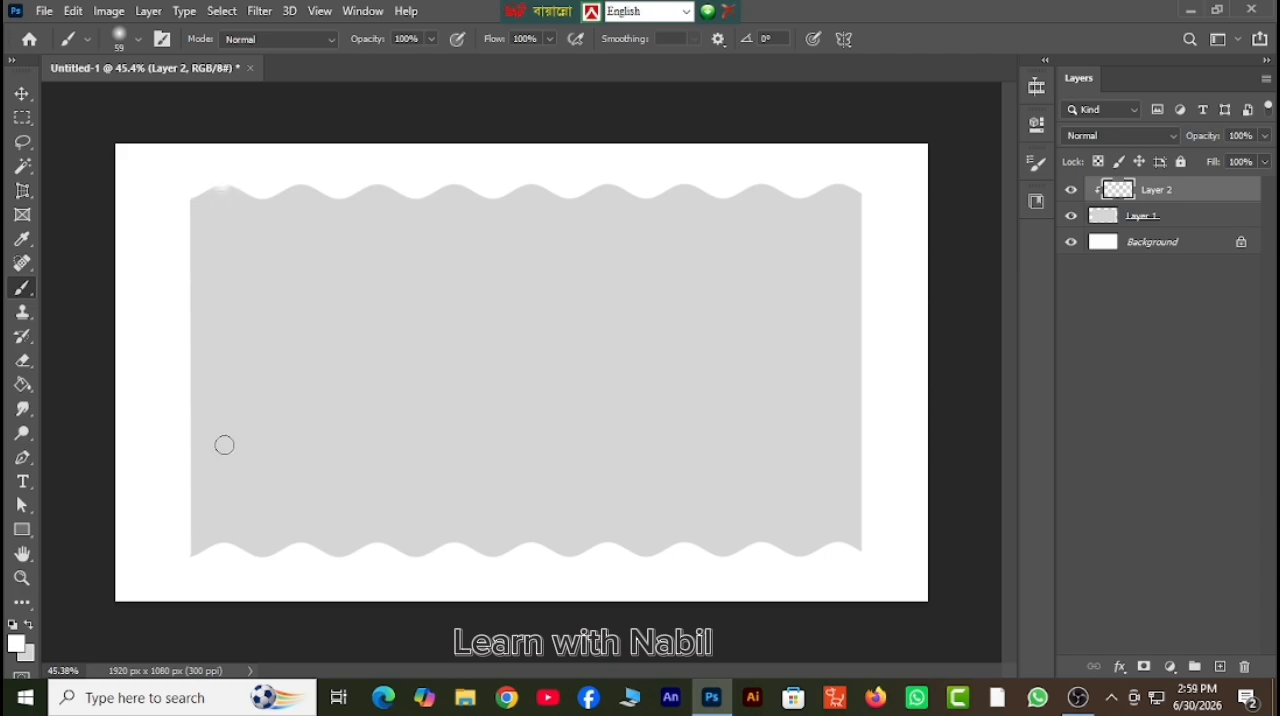
Paint nine straight vertical soft white stripes on Layer 2, each joining an upper wave crest to the lower crest beneath it.
left_click(222, 543, "shift")
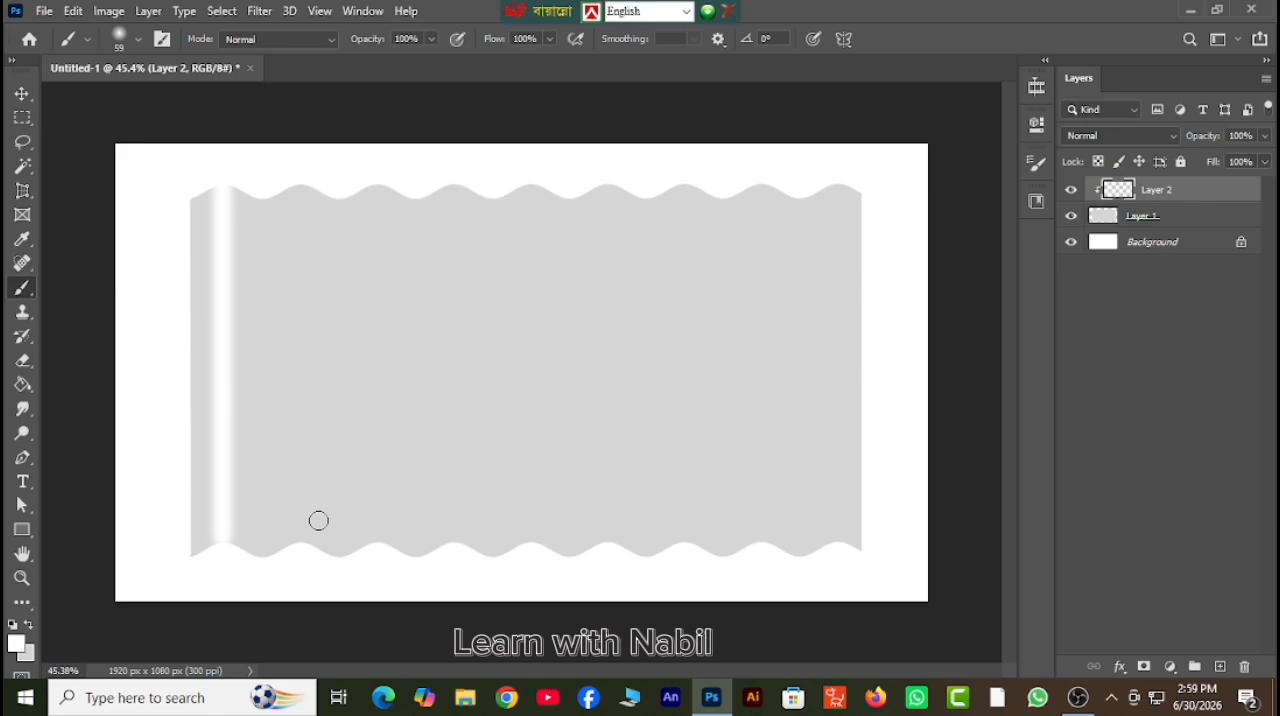
left_click(298, 189)
left_click(302, 545, "shift")
left_click(376, 180)
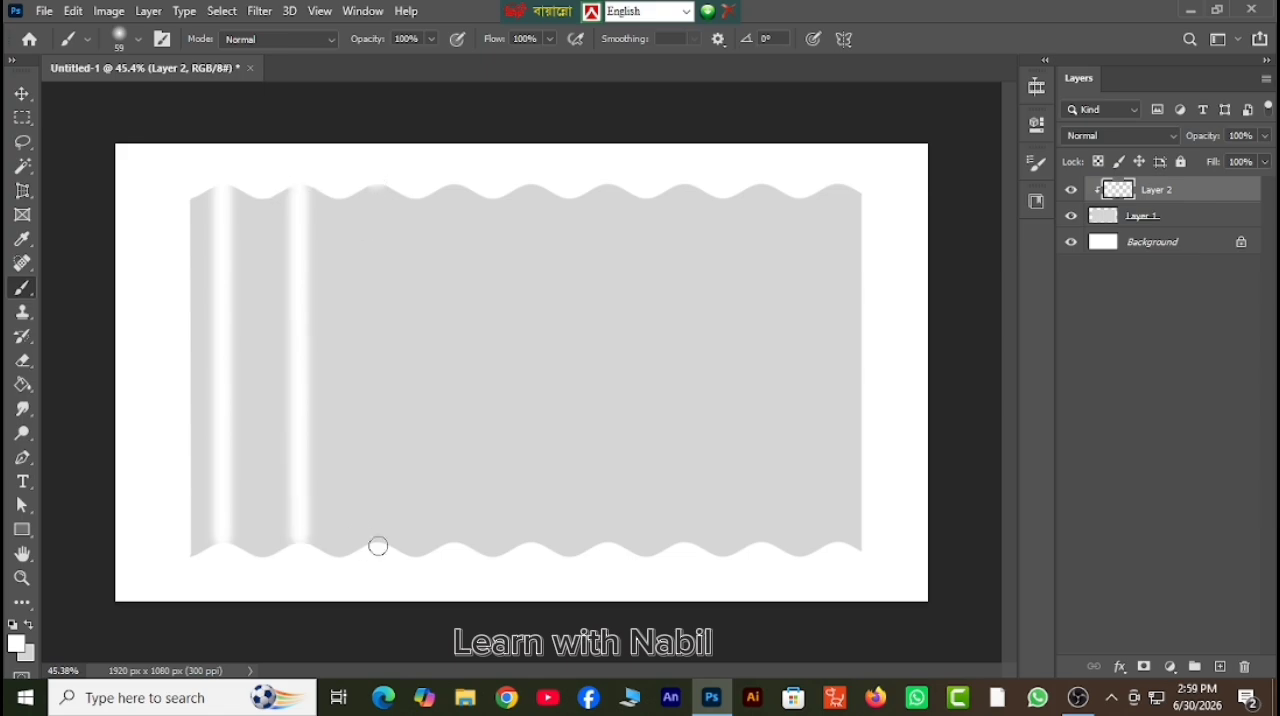
left_click(376, 544, "shift")
left_click(455, 186)
left_click(455, 545, "shift")
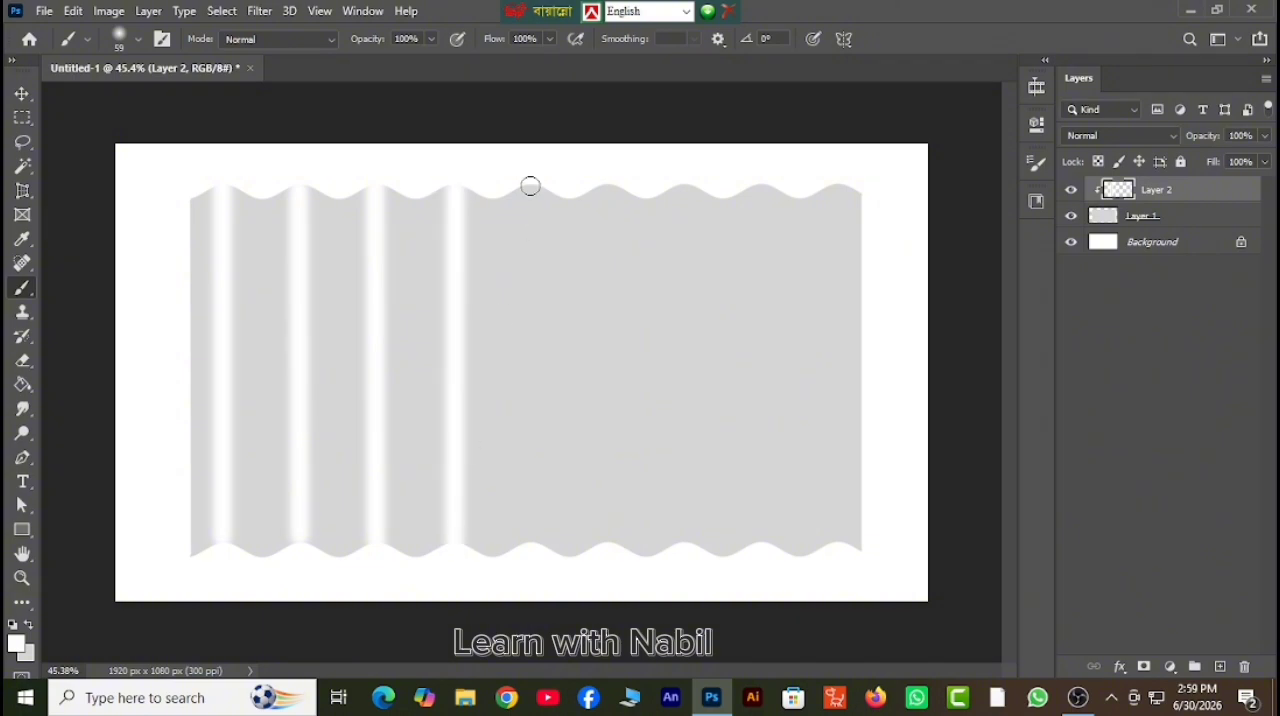
left_click(529, 187)
left_click(533, 549, "shift")
left_click(607, 187)
left_click(607, 543, "shift")
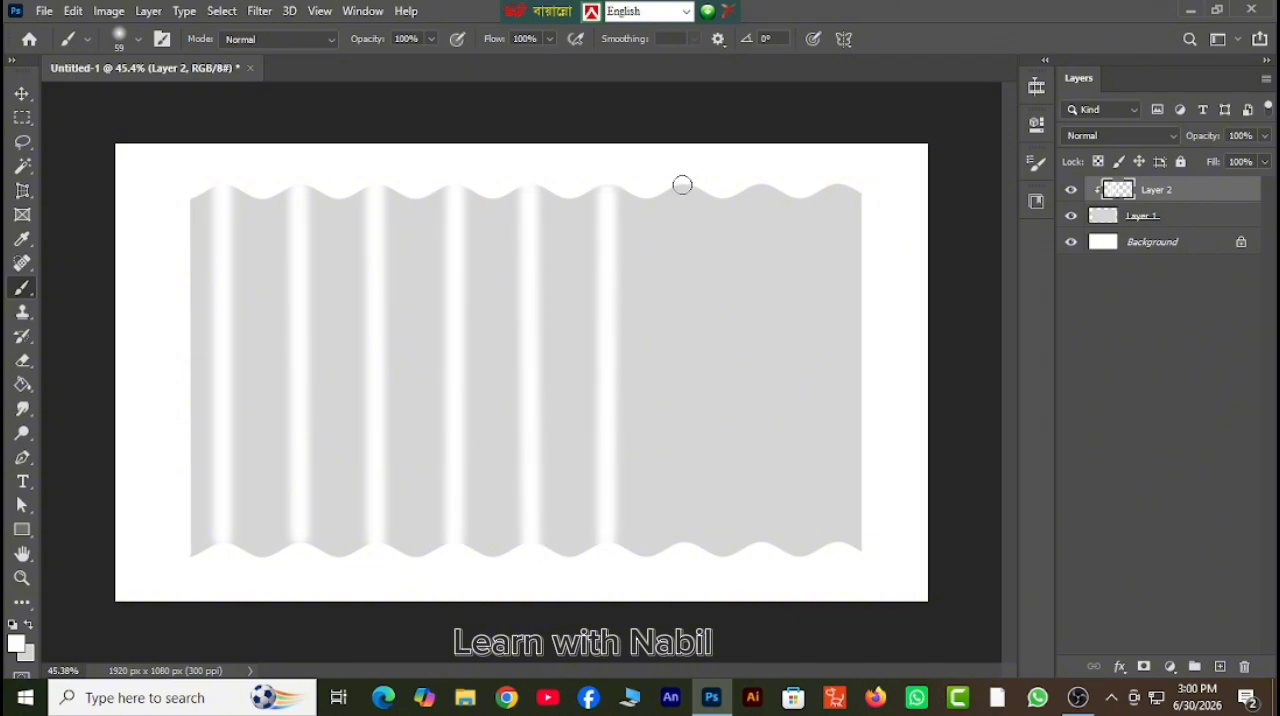
left_click(682, 186)
left_click(683, 547, "shift")
left_click(760, 185)
left_click(760, 546, "shift")
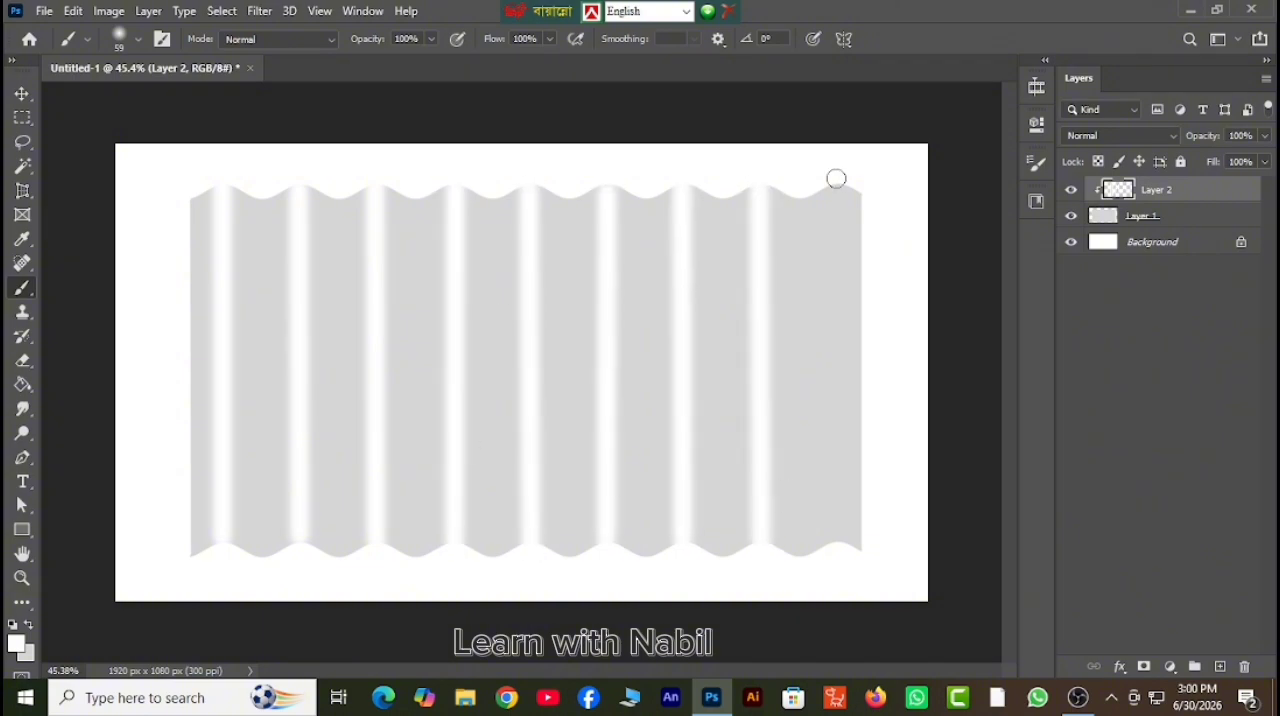
left_click(837, 181)
left_click(841, 554, "shift")
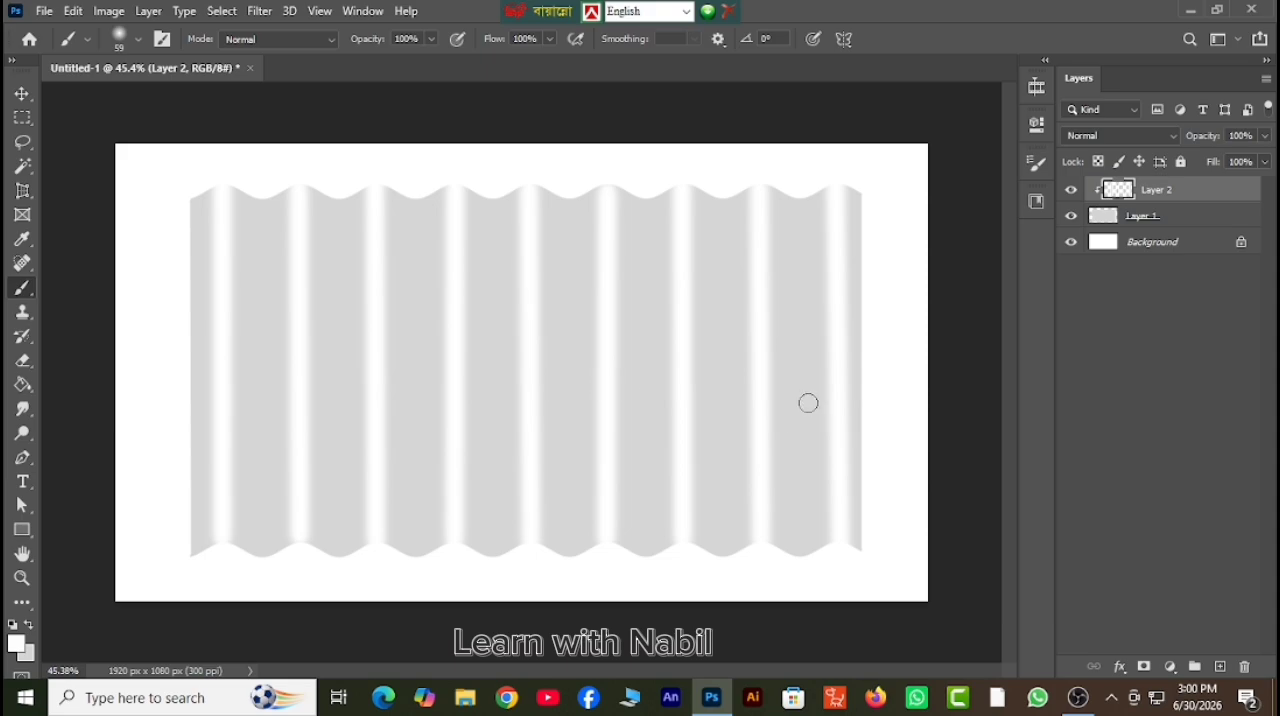
Merge the stripes with the gray shape, narrow it to about 311 px wide and move it close to the canvas's left edge.
right_click(1160, 219)
left_click(985, 552)
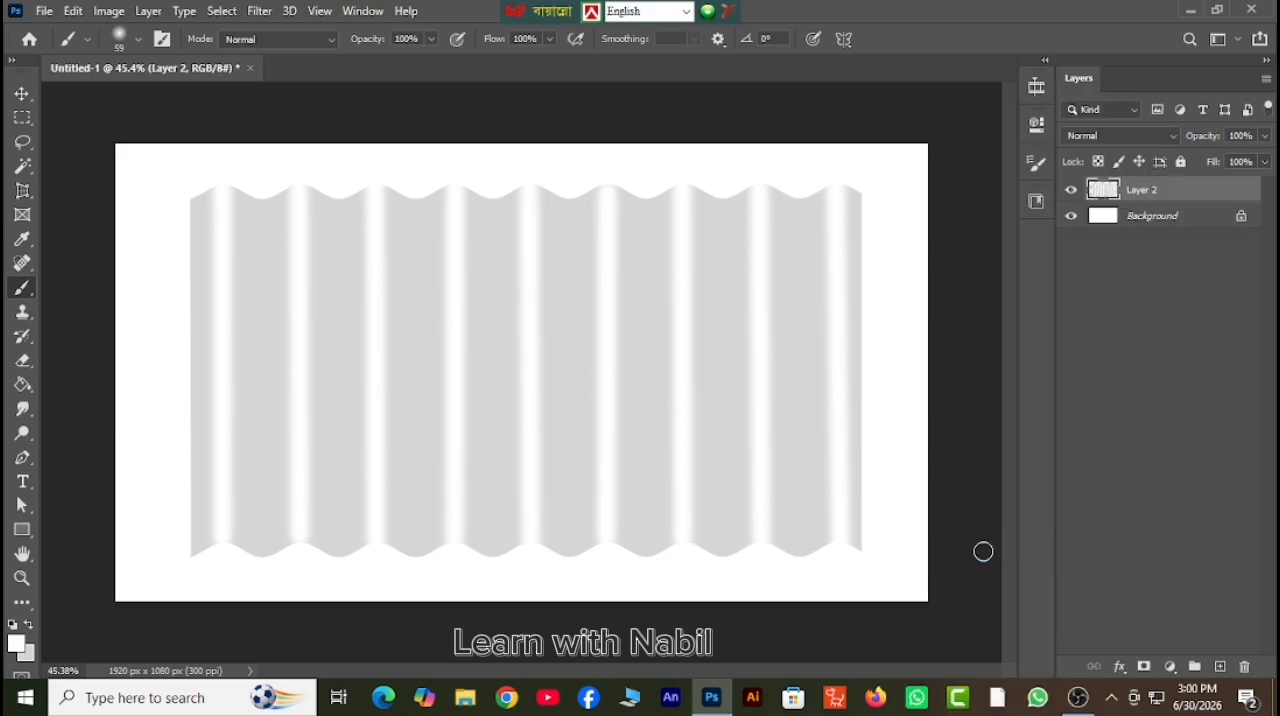
key("ctrl+t")
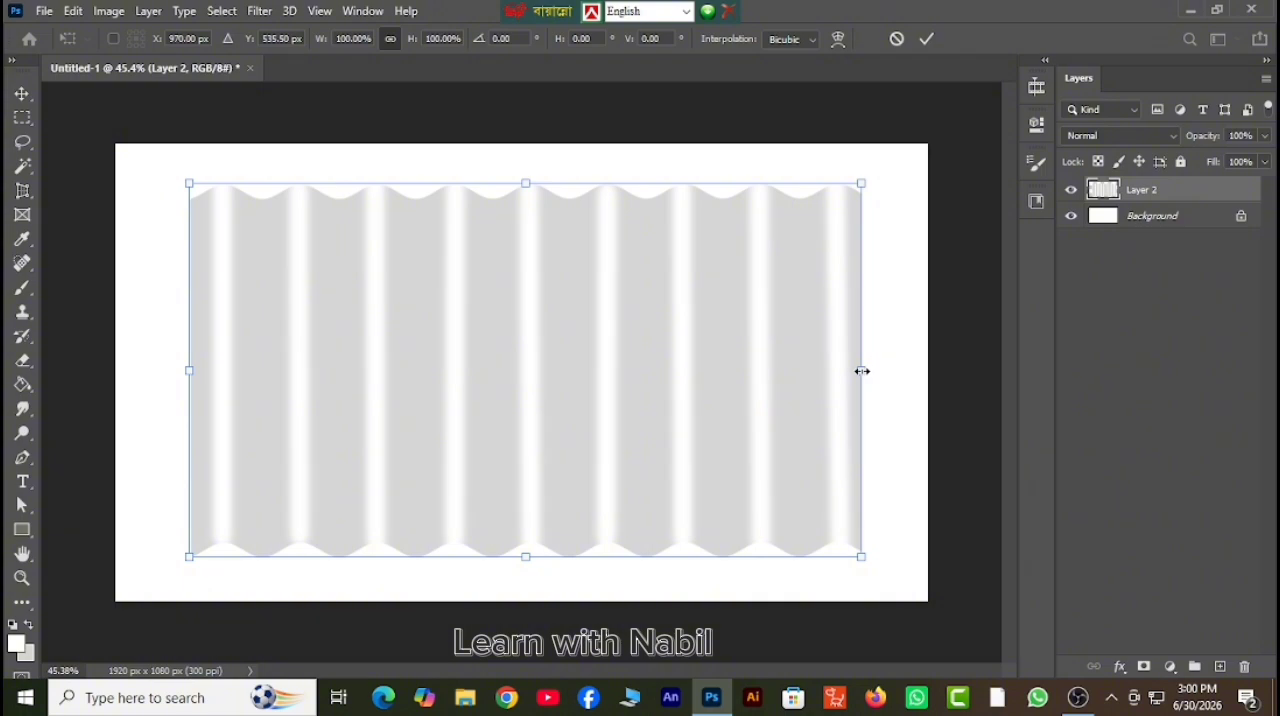
left_click_drag(861, 371, 320, 366)
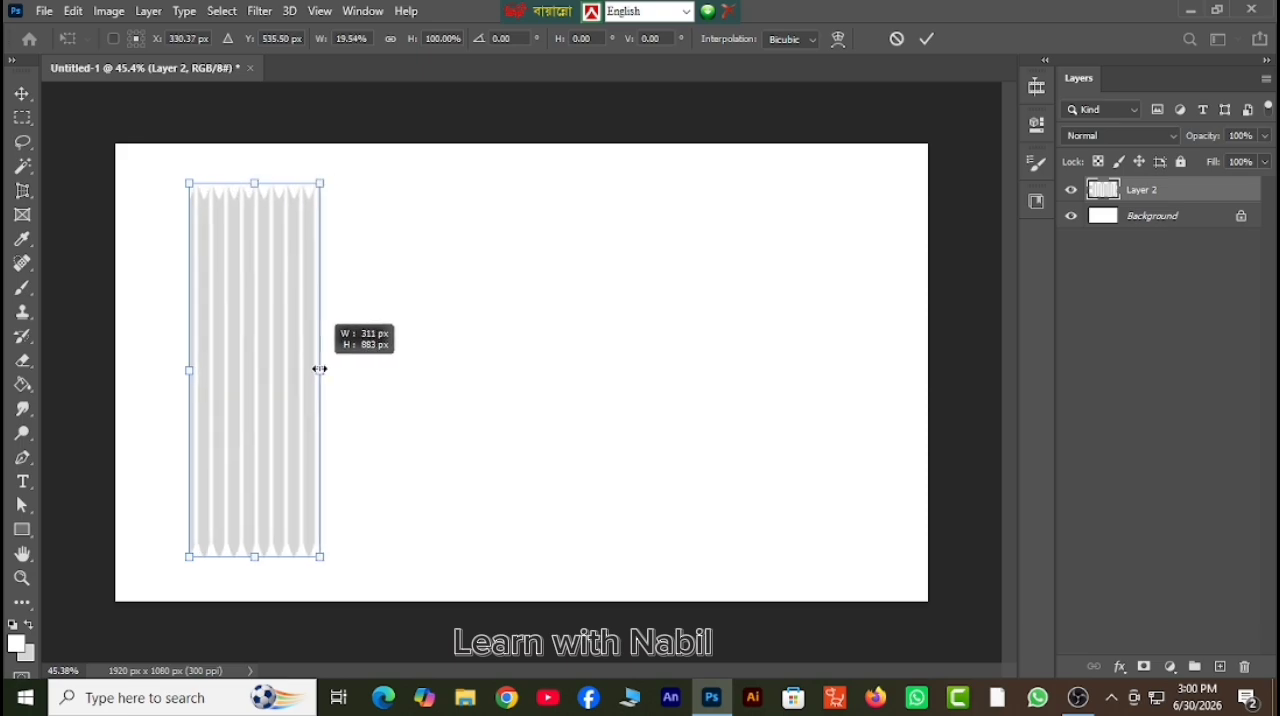
left_click_drag(274, 408, 228, 408)
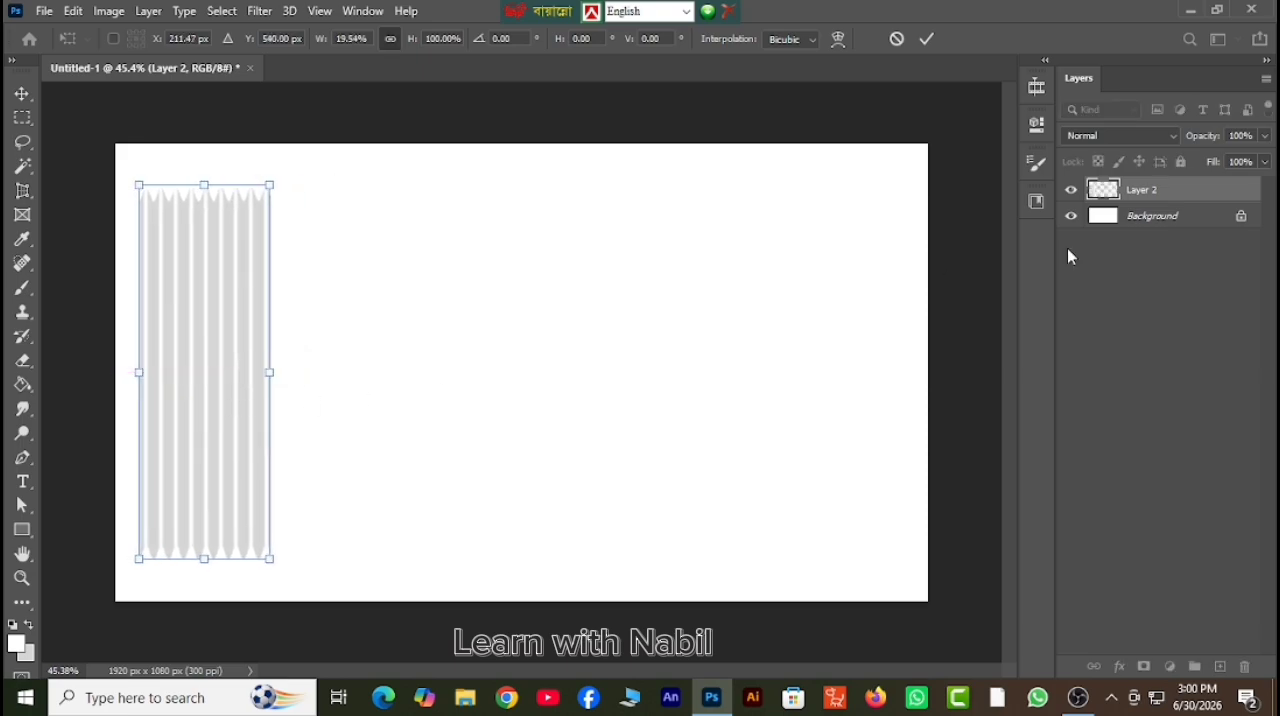
key("Return")
key("b")
Duplicate the narrow corrugated panel layer and place the copy directly against the original's right side.
right_click(1140, 190)
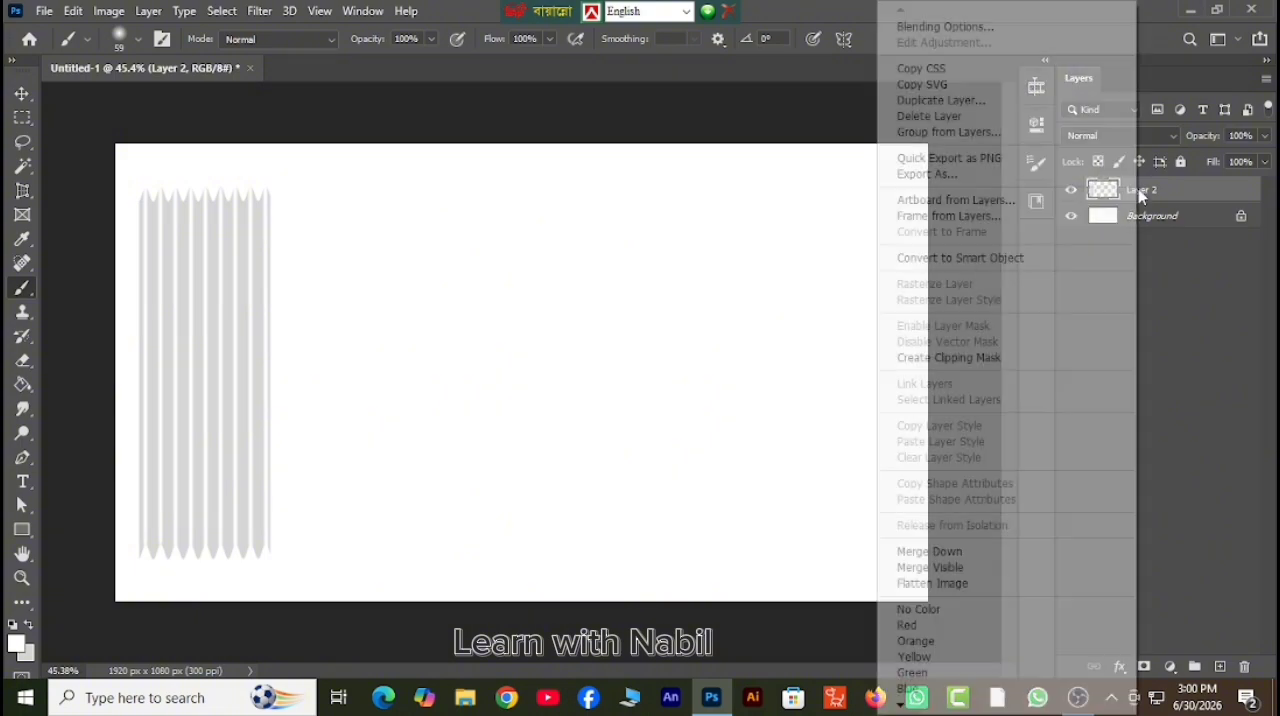
left_click(958, 106)
left_click(793, 180)
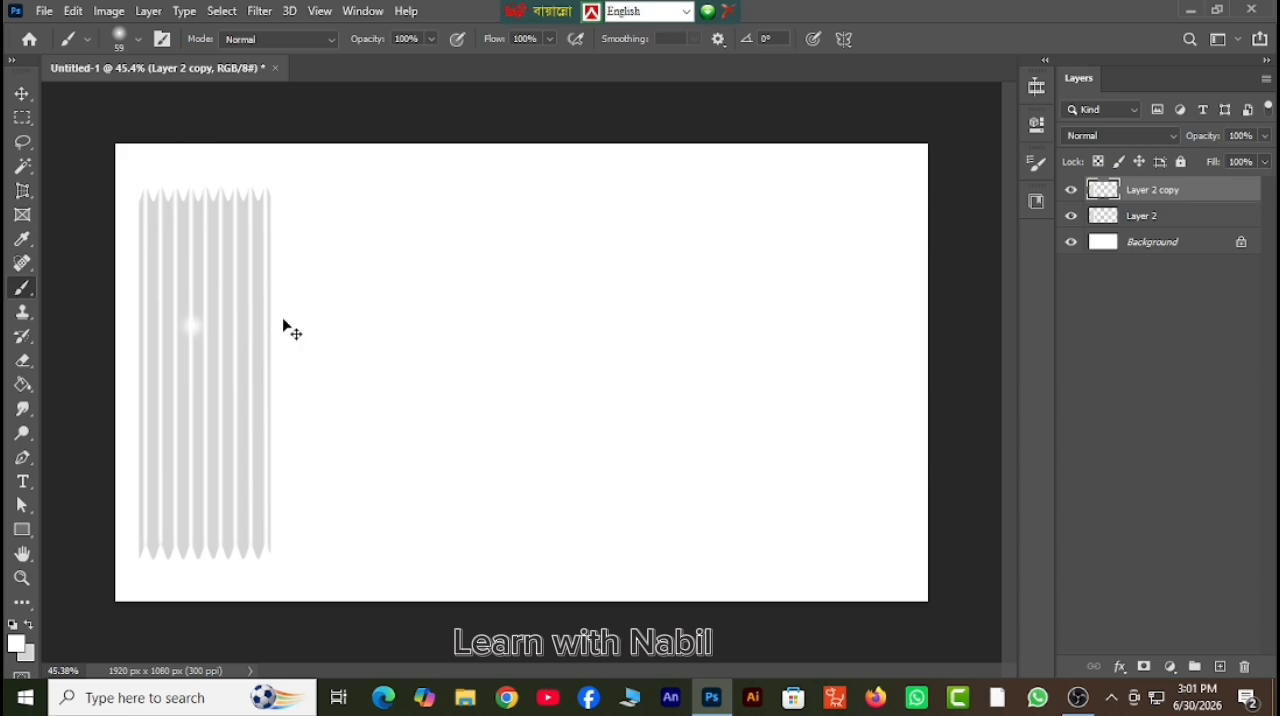
key("v")
left_click_drag(229, 380, 383, 376)
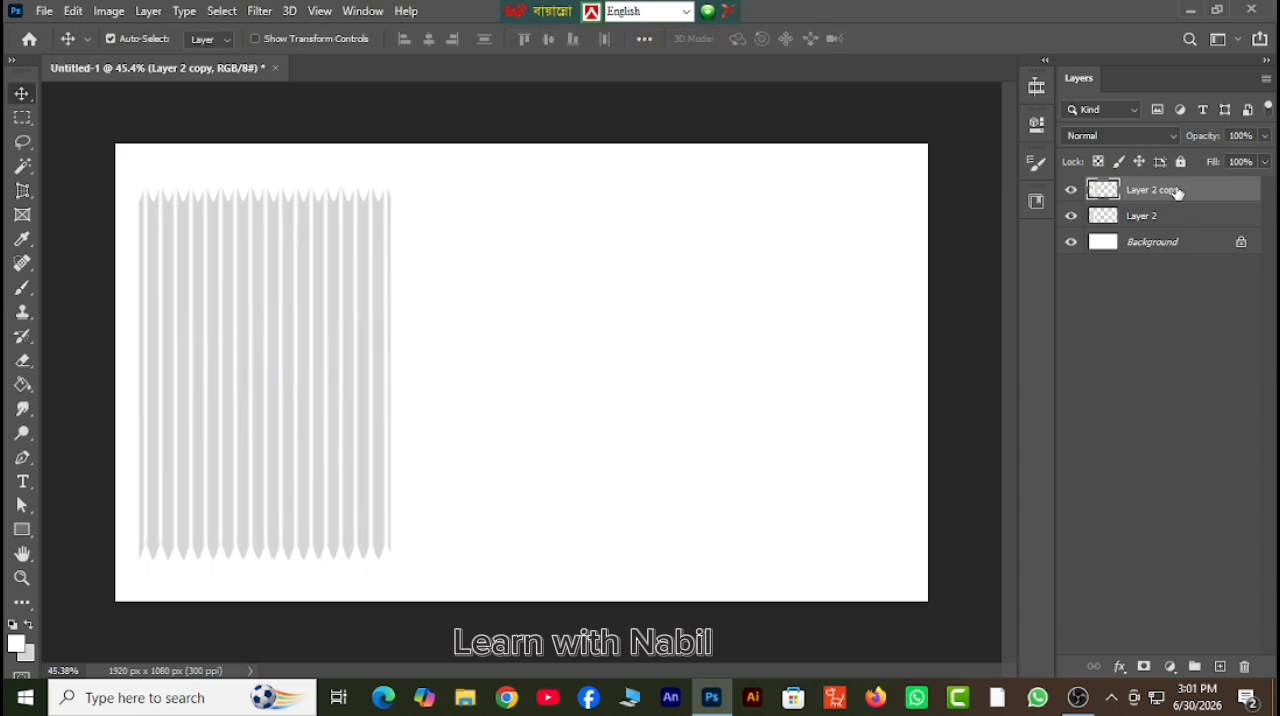
Duplicate the panel four more times and line the copies up into one continuous corrugated sheet across the canvas.
right_click(1172, 190)
left_click(966, 102)
key("Return")
left_click_drag(305, 330, 824, 338)
right_click(1167, 196)
left_click(944, 100)
key("Return")
right_click(1150, 190)
left_click(944, 100)
key("Return")
right_click(1150, 190)
left_click(977, 107)
key("Return")
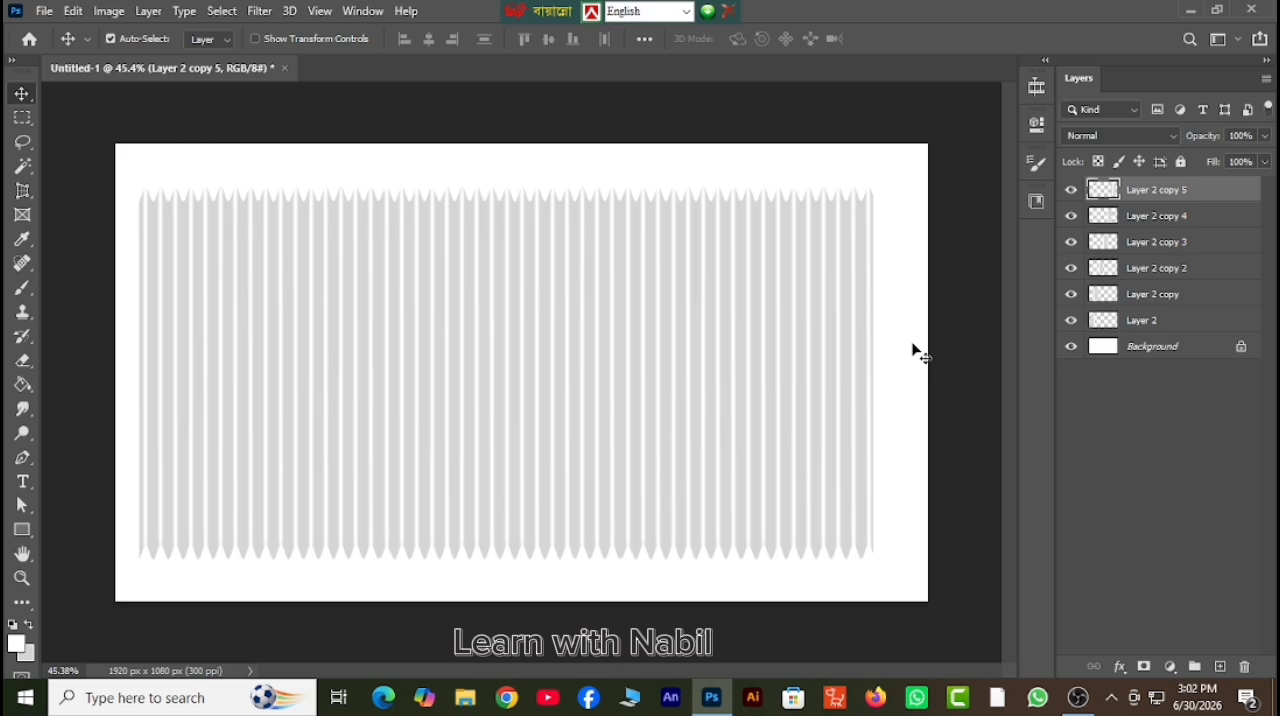
Hide the Background layer and export the corrugated sheet as a transparent 1920 x 1080 px PNG.
left_click(1071, 347)
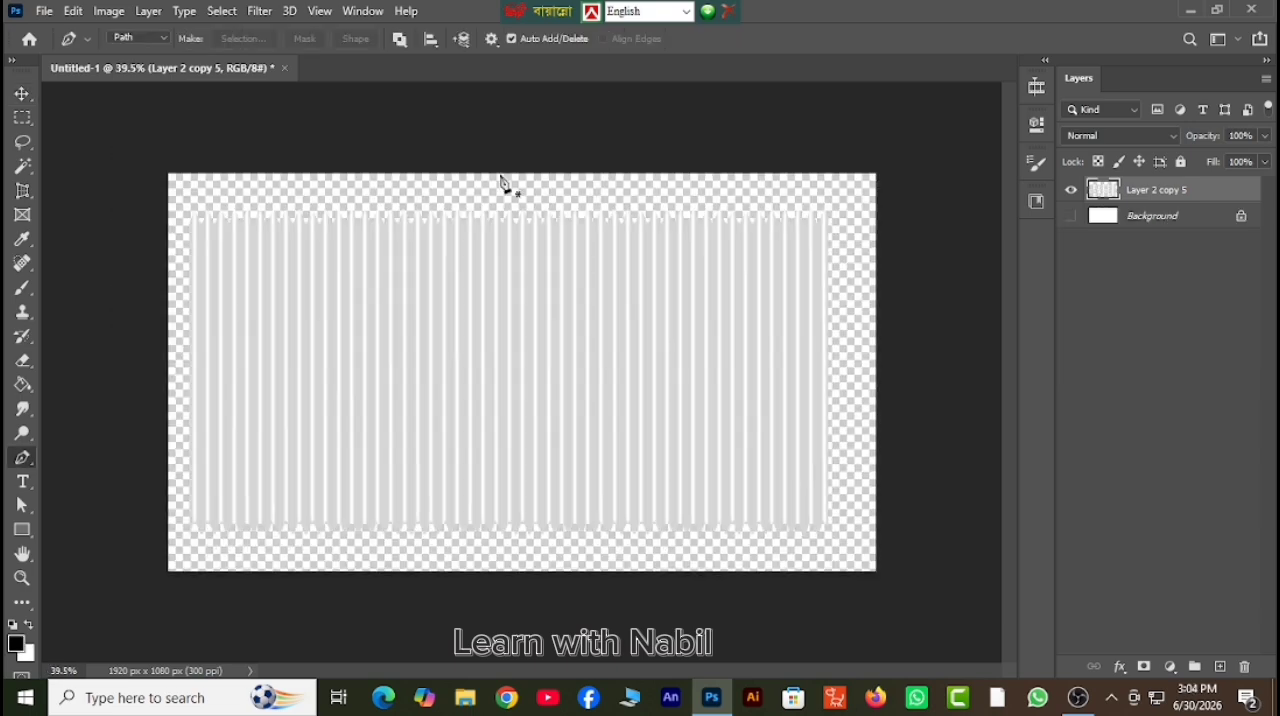
left_click(38, 13)
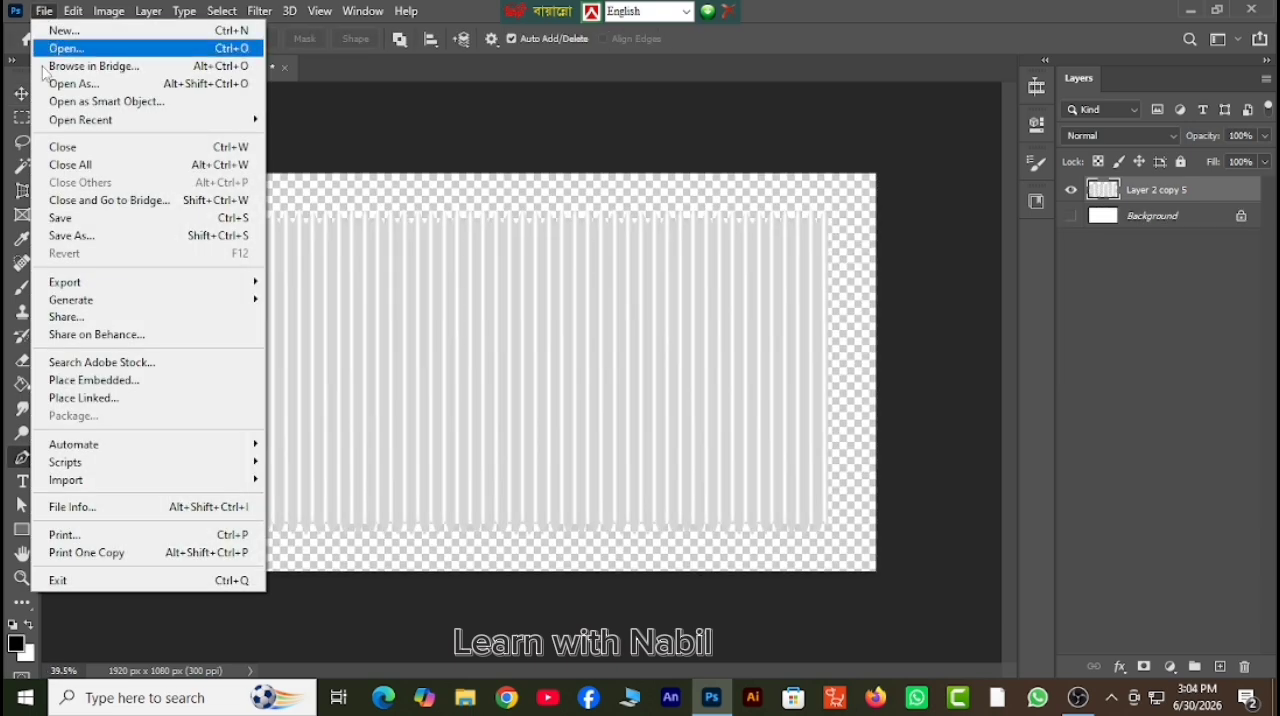
mouse_move(88, 285)
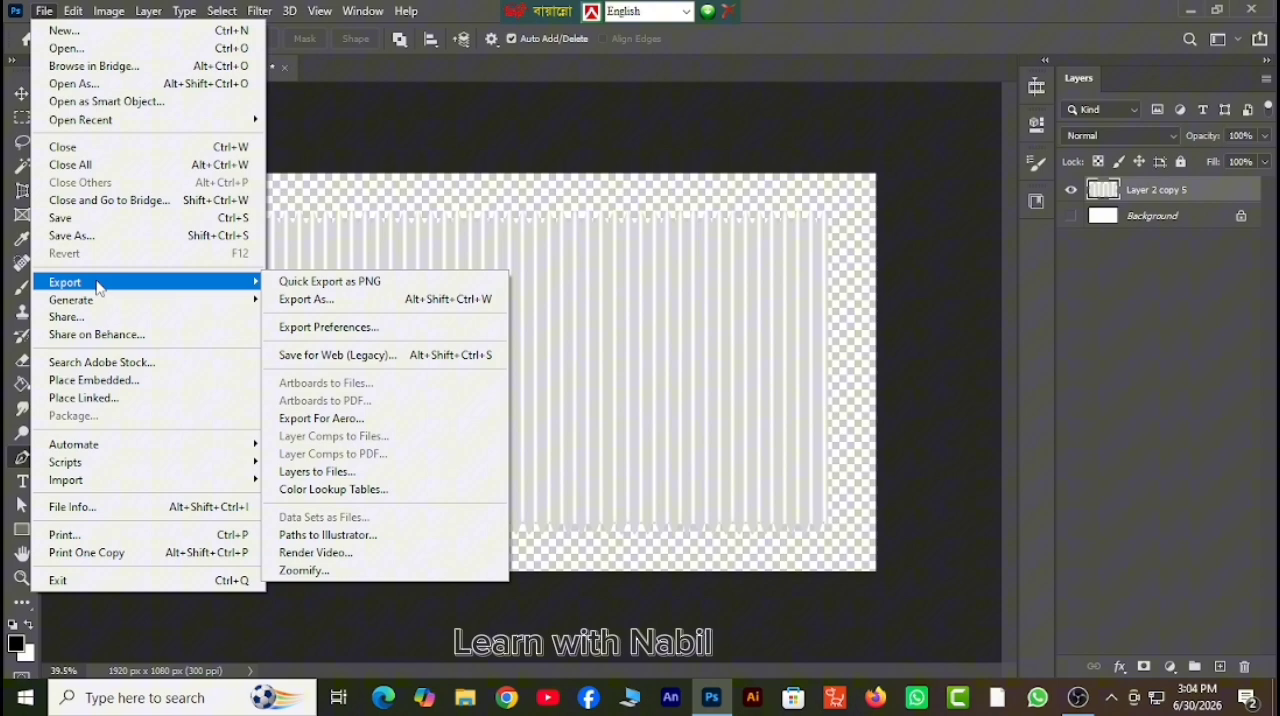
left_click(318, 298)
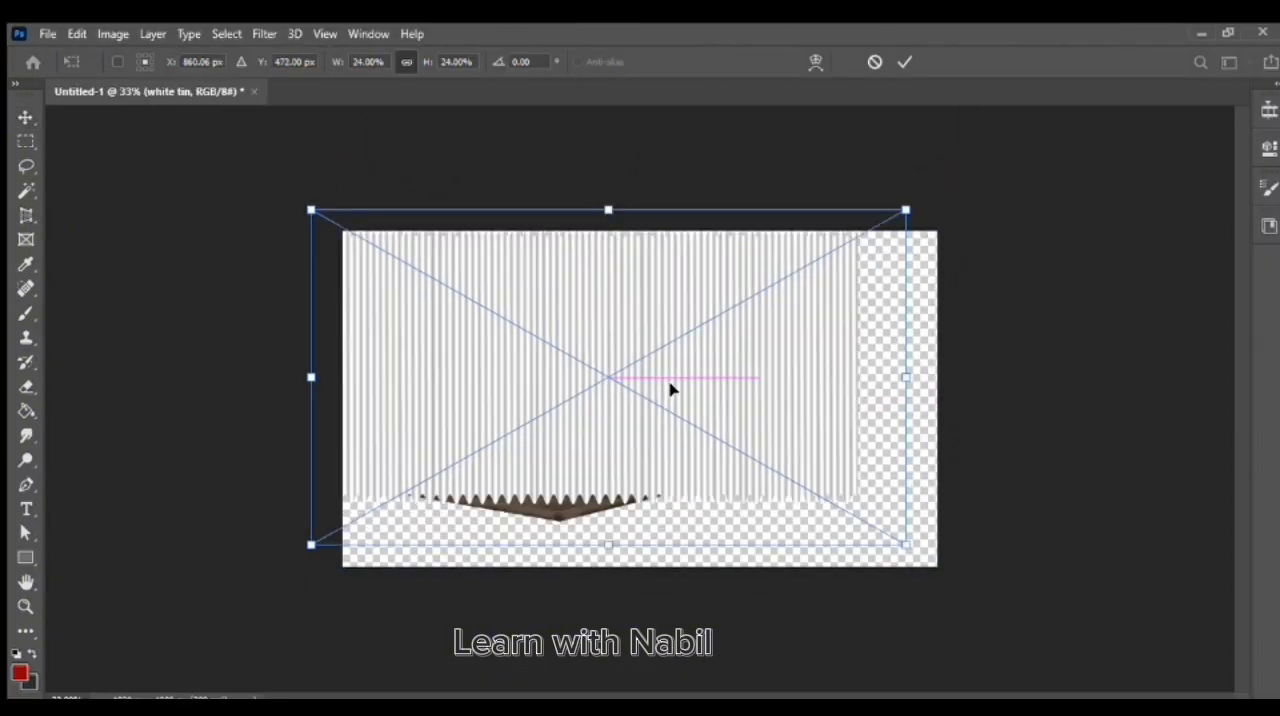
Scale the placed white tin image to 20.81% width and 14.36% height over the upper part of the house.
left_click_drag(670, 390, 681, 410)
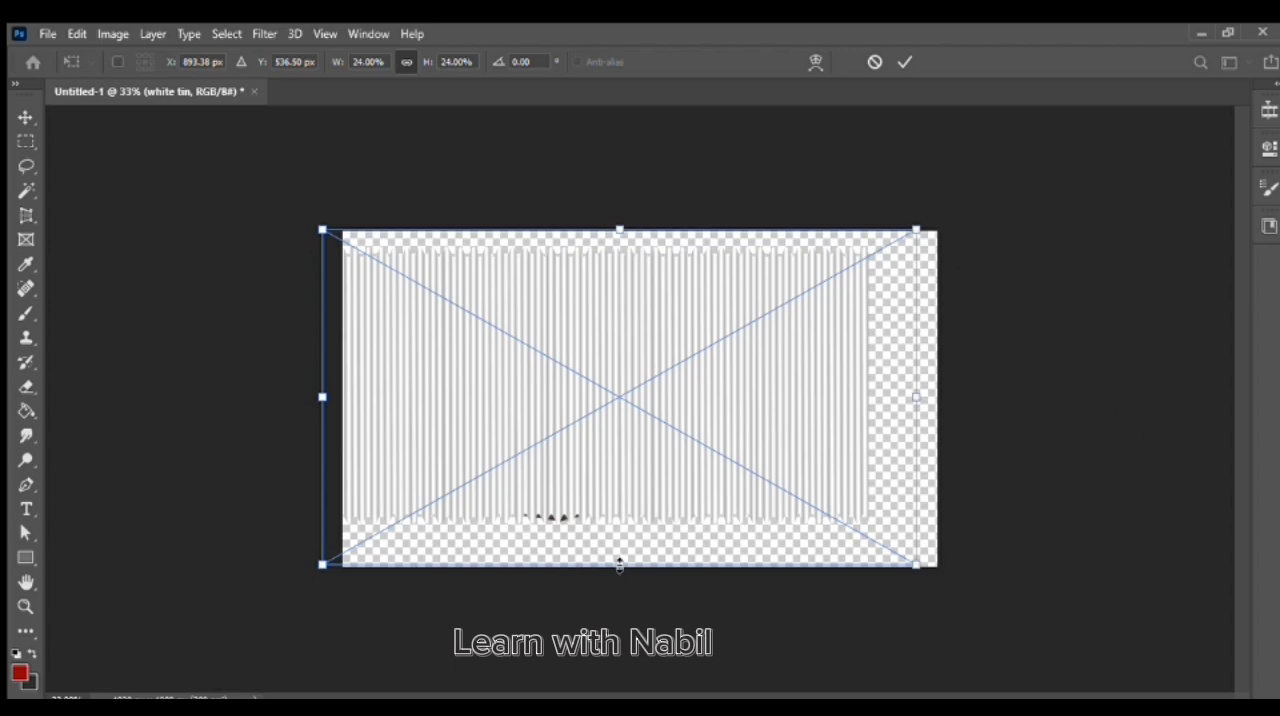
left_click_drag(619, 565, 646, 430)
mouse_move(693, 342)
left_mouse_down()
mouse_move(609, 351)
mouse_move(675, 342)
left_mouse_up()
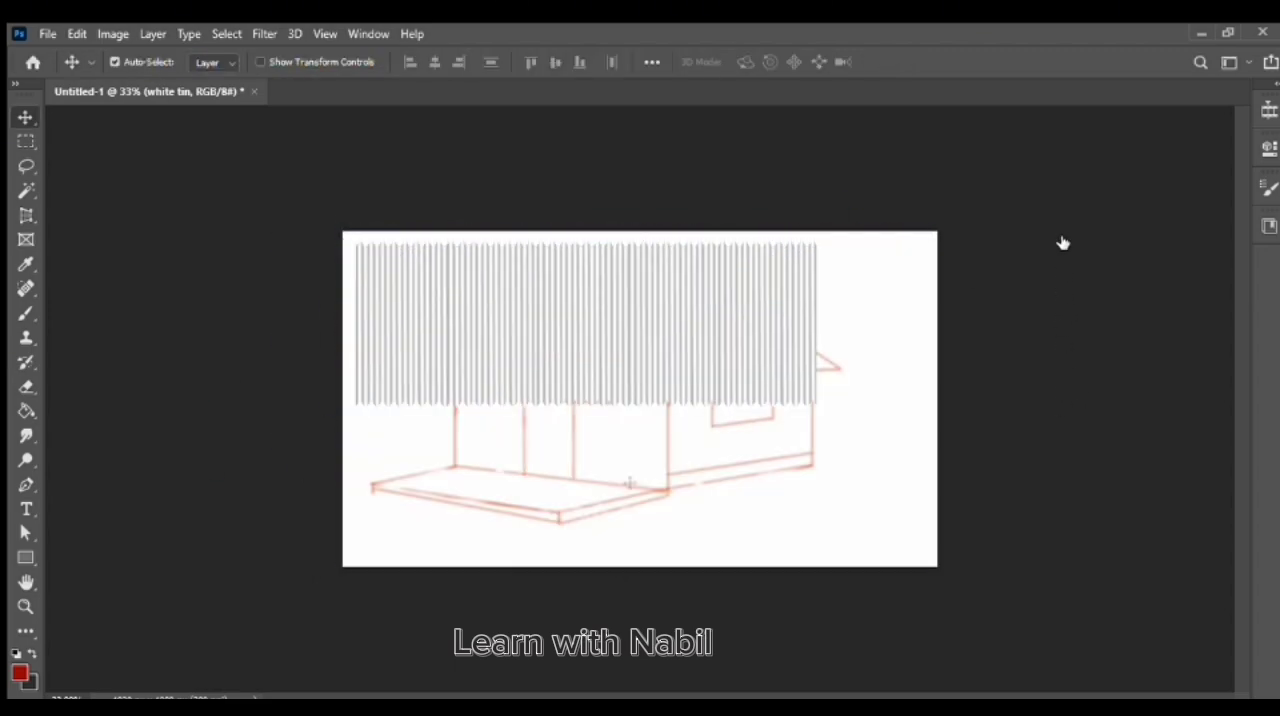
Distort the white tin sheet by its corners so it covers the main roof slope of the house sketch.
key("ctrl+t")
mouse_move(637, 365)
left_mouse_down()
mouse_move(763, 371)
mouse_move(751, 366)
left_mouse_up()
left_click_drag(509, 477, 405, 373)
left_click_drag(1020, 477, 628, 377)
left_click_drag(1022, 279, 789, 296)
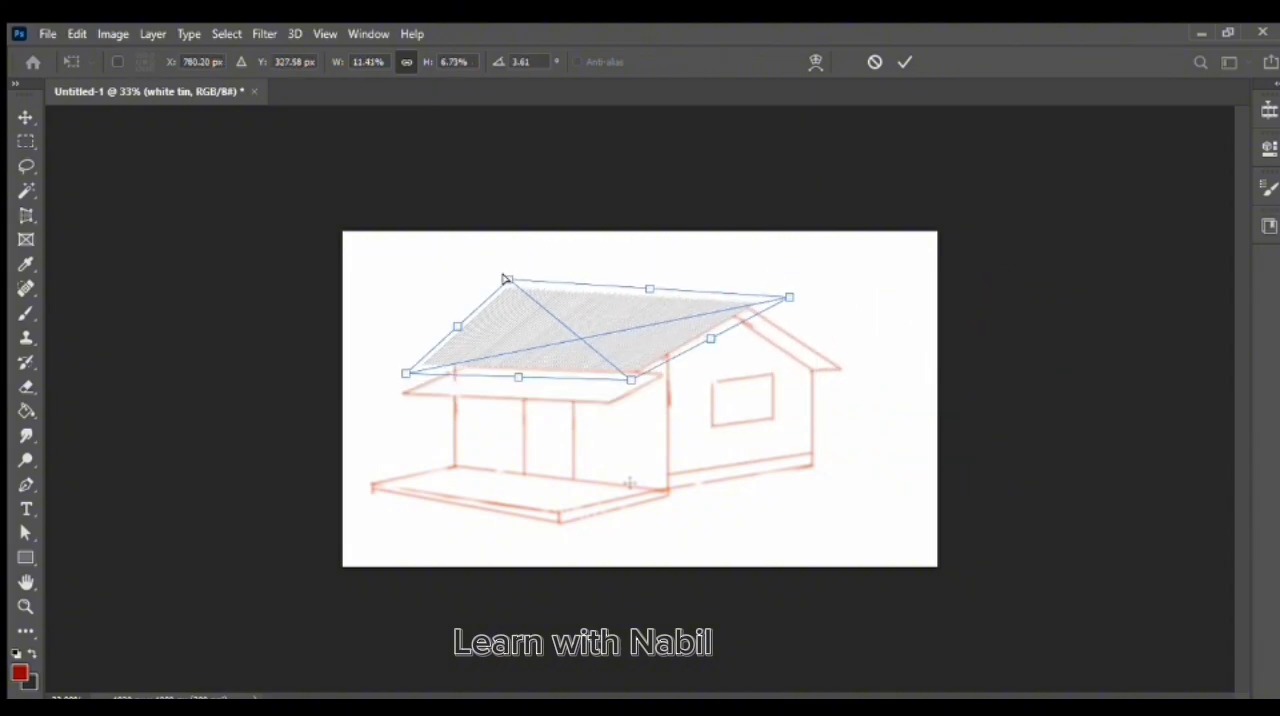
left_click_drag(506, 279, 534, 288)
left_click_drag(405, 373, 407, 373)
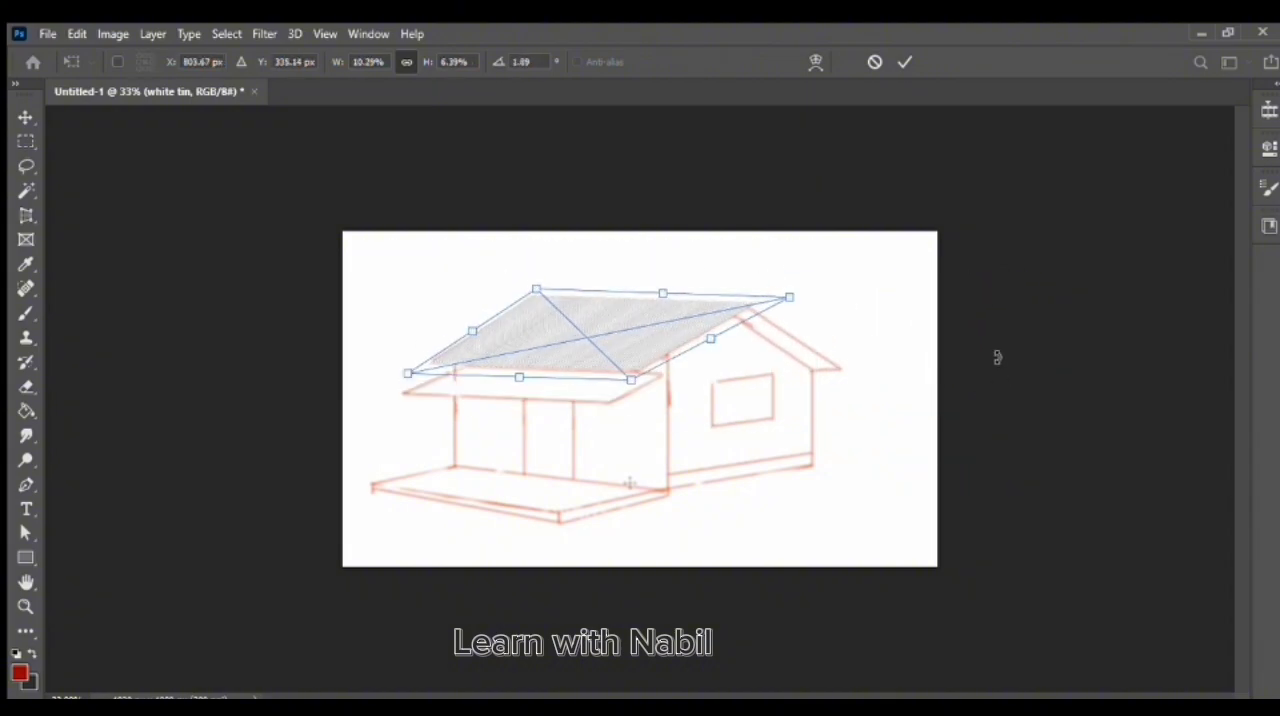
key("Return")
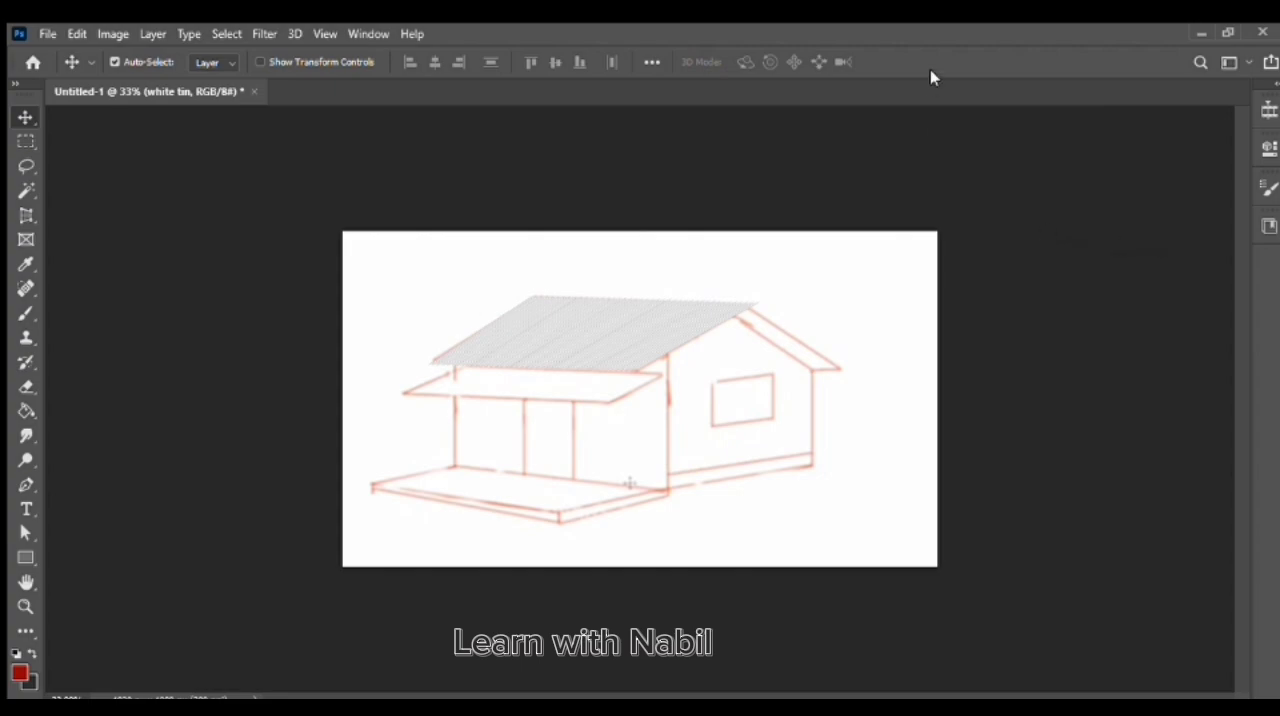
Duplicate the white tin roof layer and distort the copy by its corners to cover the porch roof.
key("ctrl+j")
left_click_drag(601, 332, 506, 417)
key("ctrl+t")
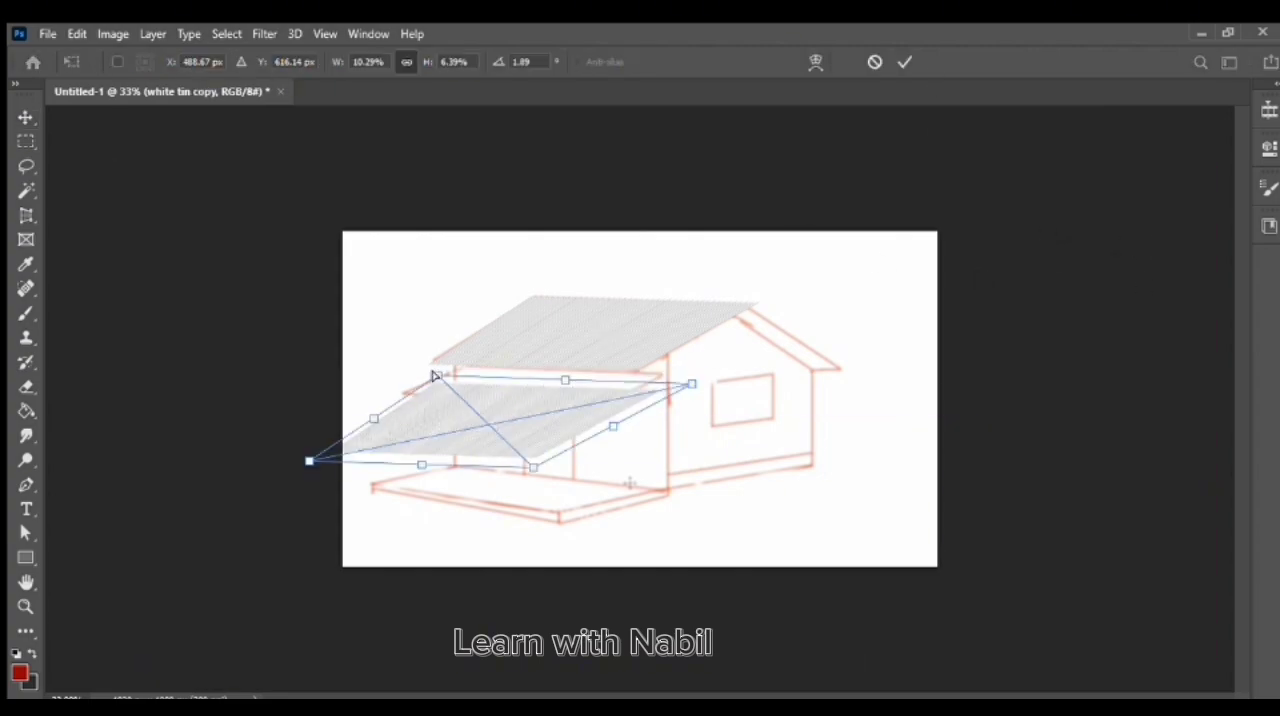
left_click_drag(436, 376, 461, 343)
left_click_drag(691, 384, 690, 364)
left_click_drag(309, 461, 385, 397)
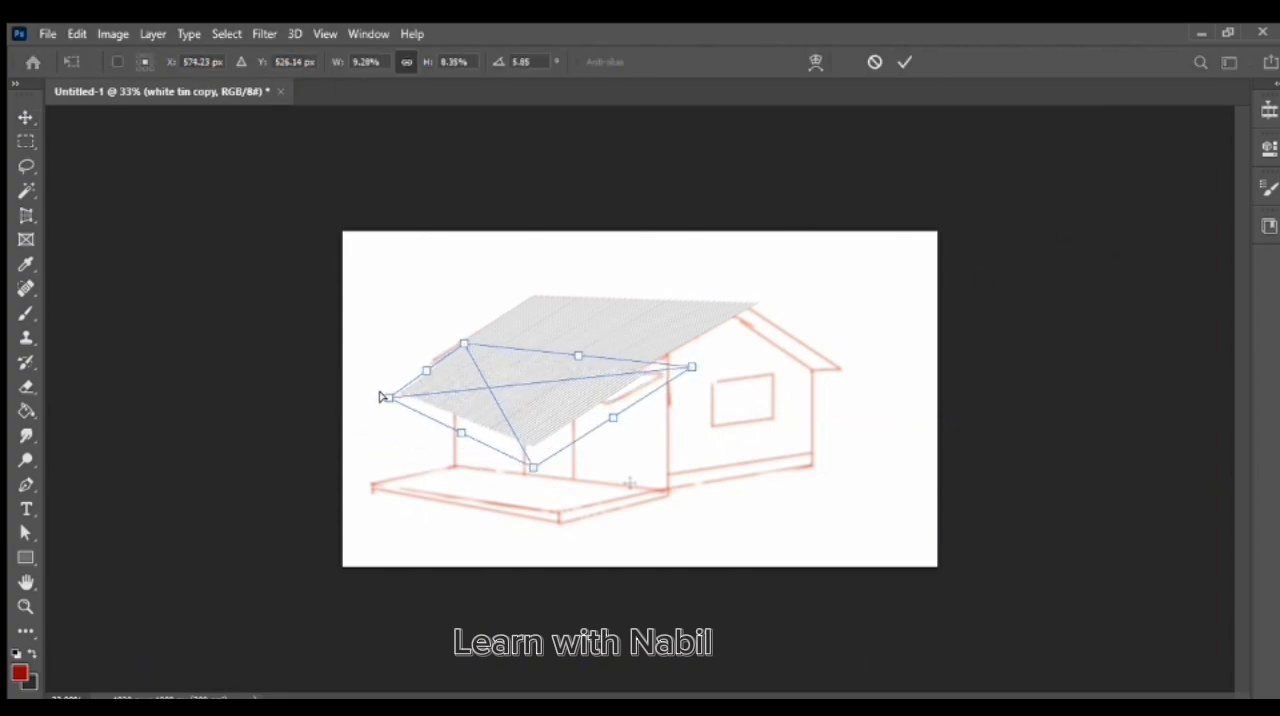
left_click_drag(533, 467, 613, 416)
key("Return")
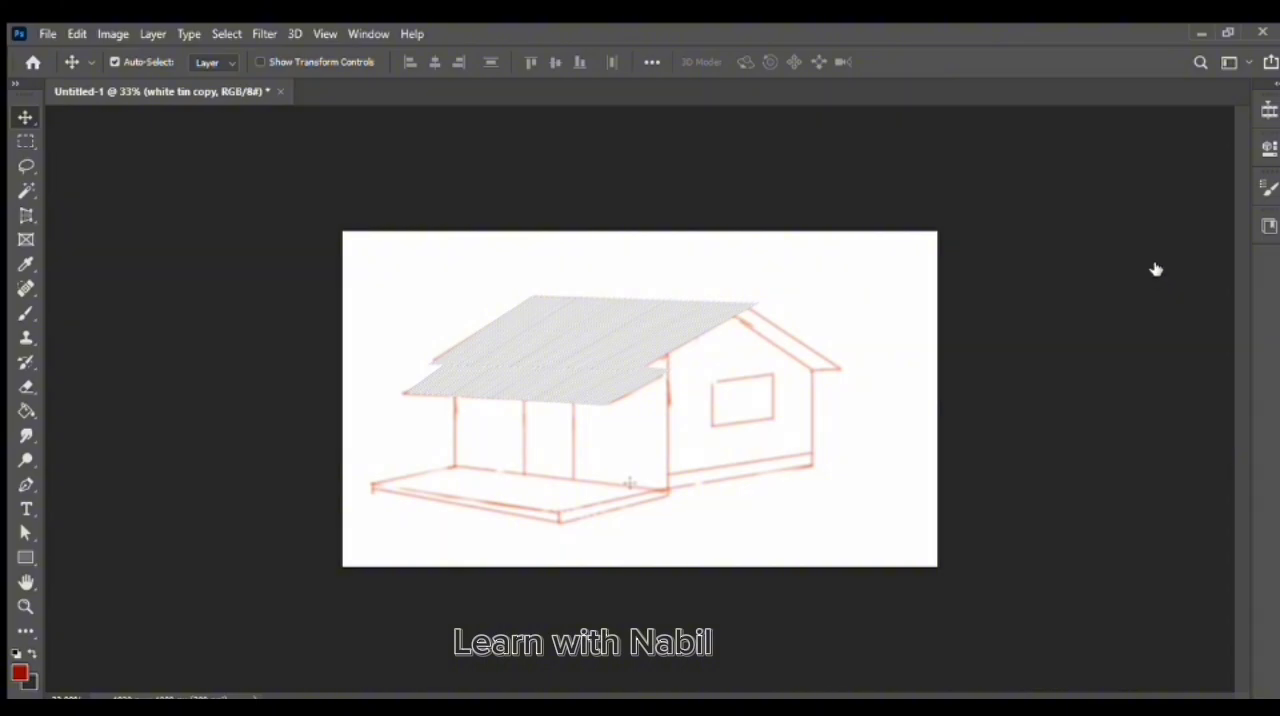
key("ctrl+j")
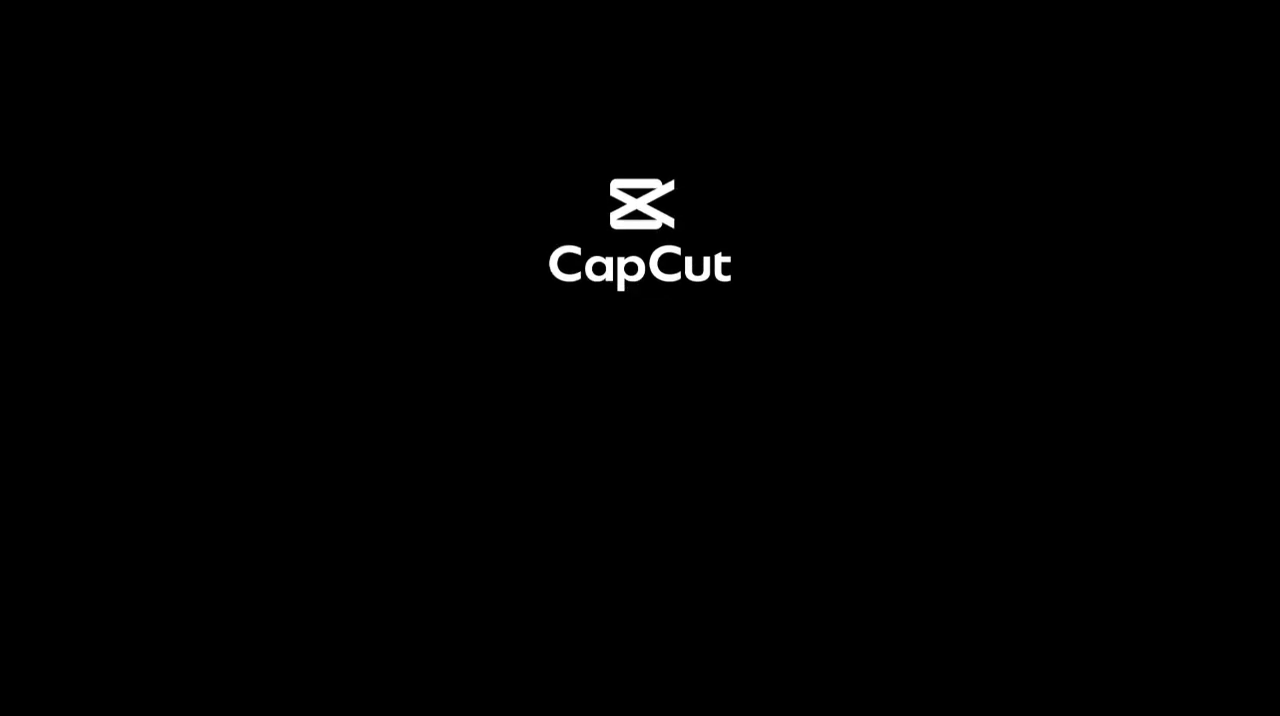